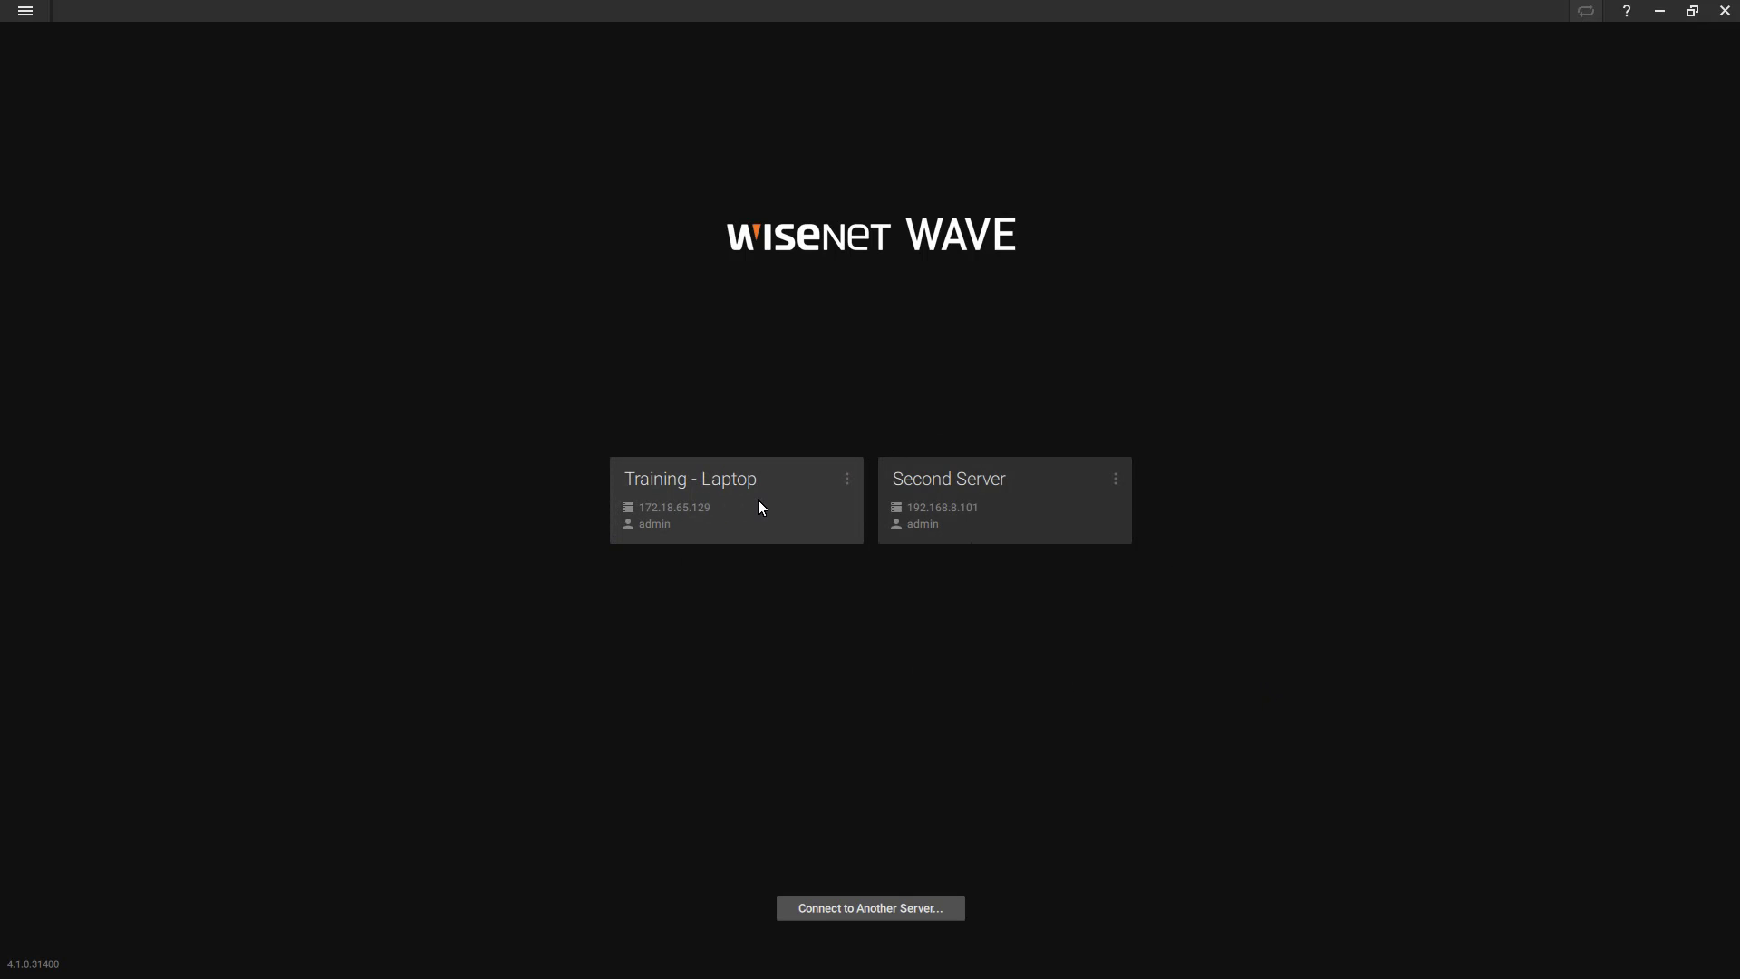
Step: Connect to the Training - Laptop system, then bring up Merge Systems from the main menu
{"action": "left_click", "coordinate": [744, 537]}
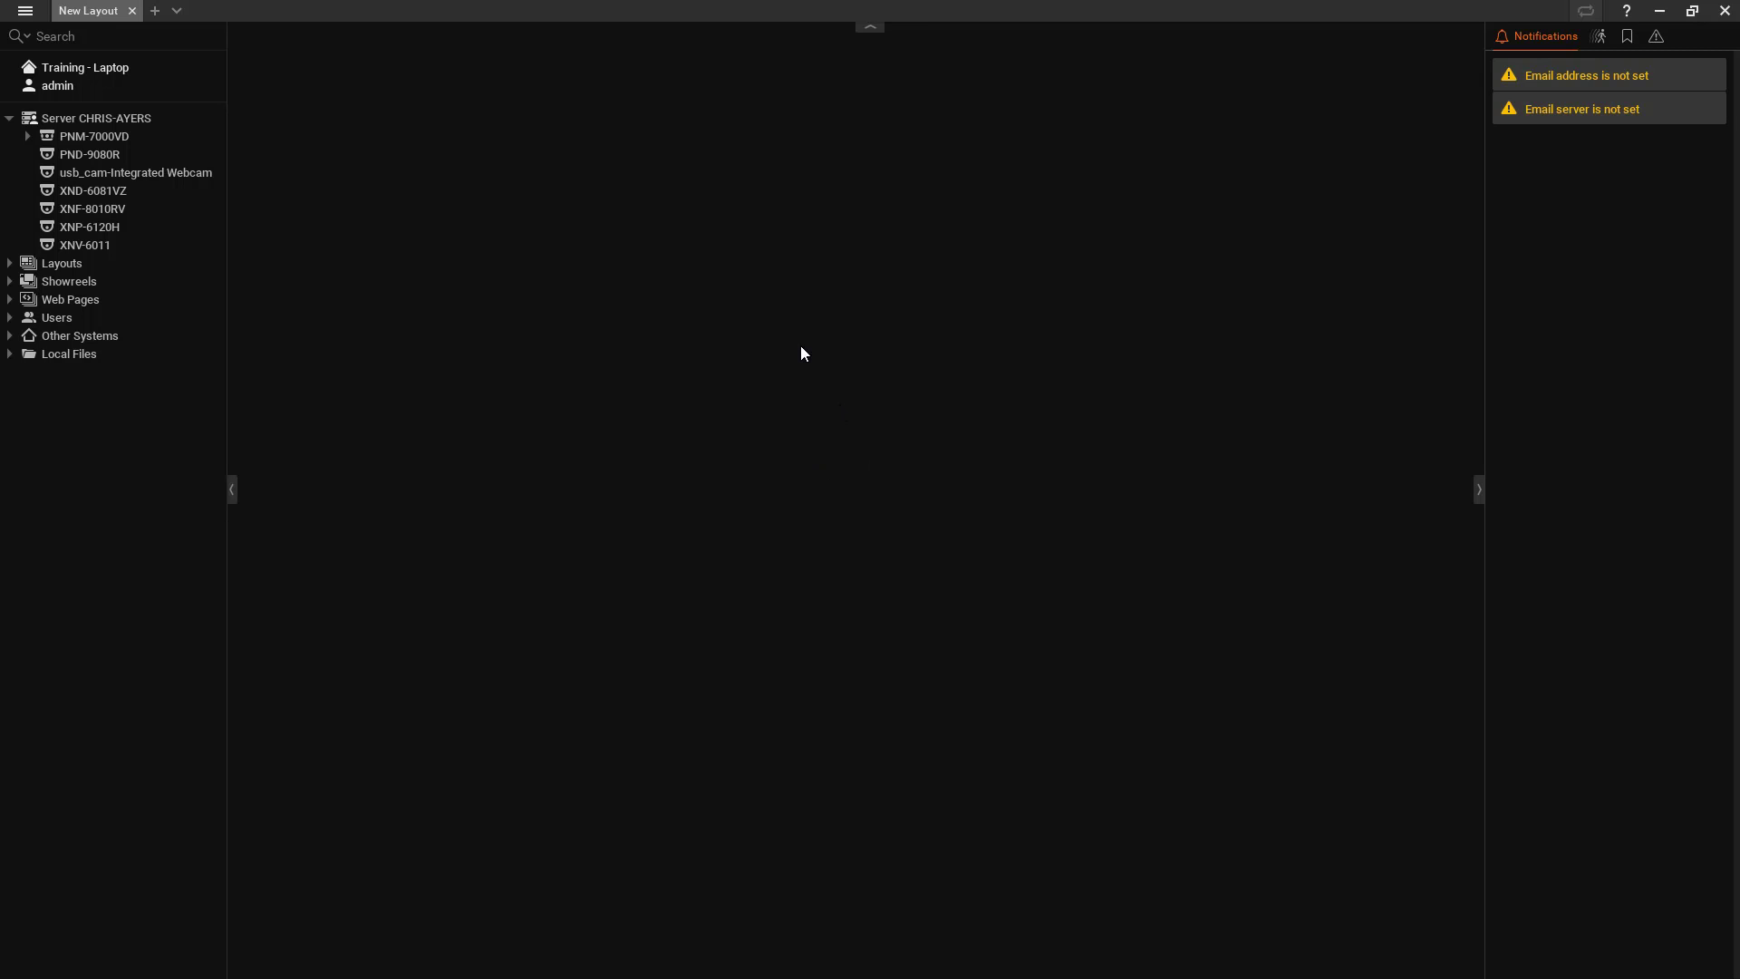
{"action": "left_click", "coordinate": [24, 13]}
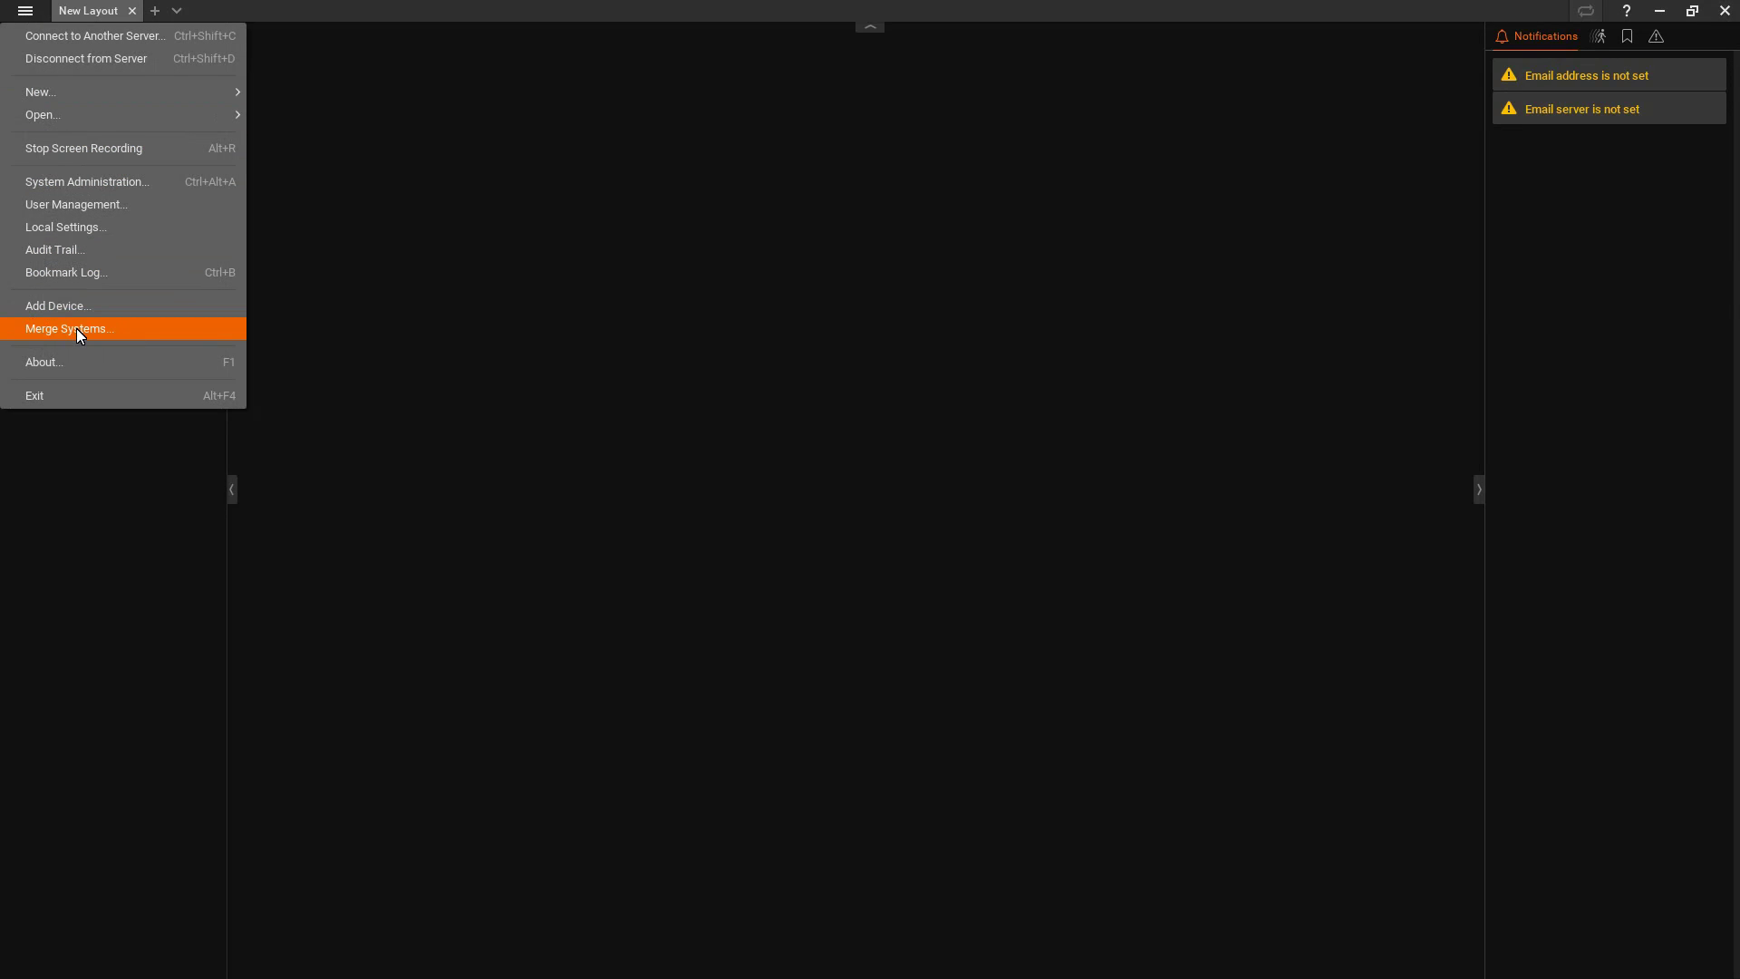
{"action": "left_click", "coordinate": [133, 437]}
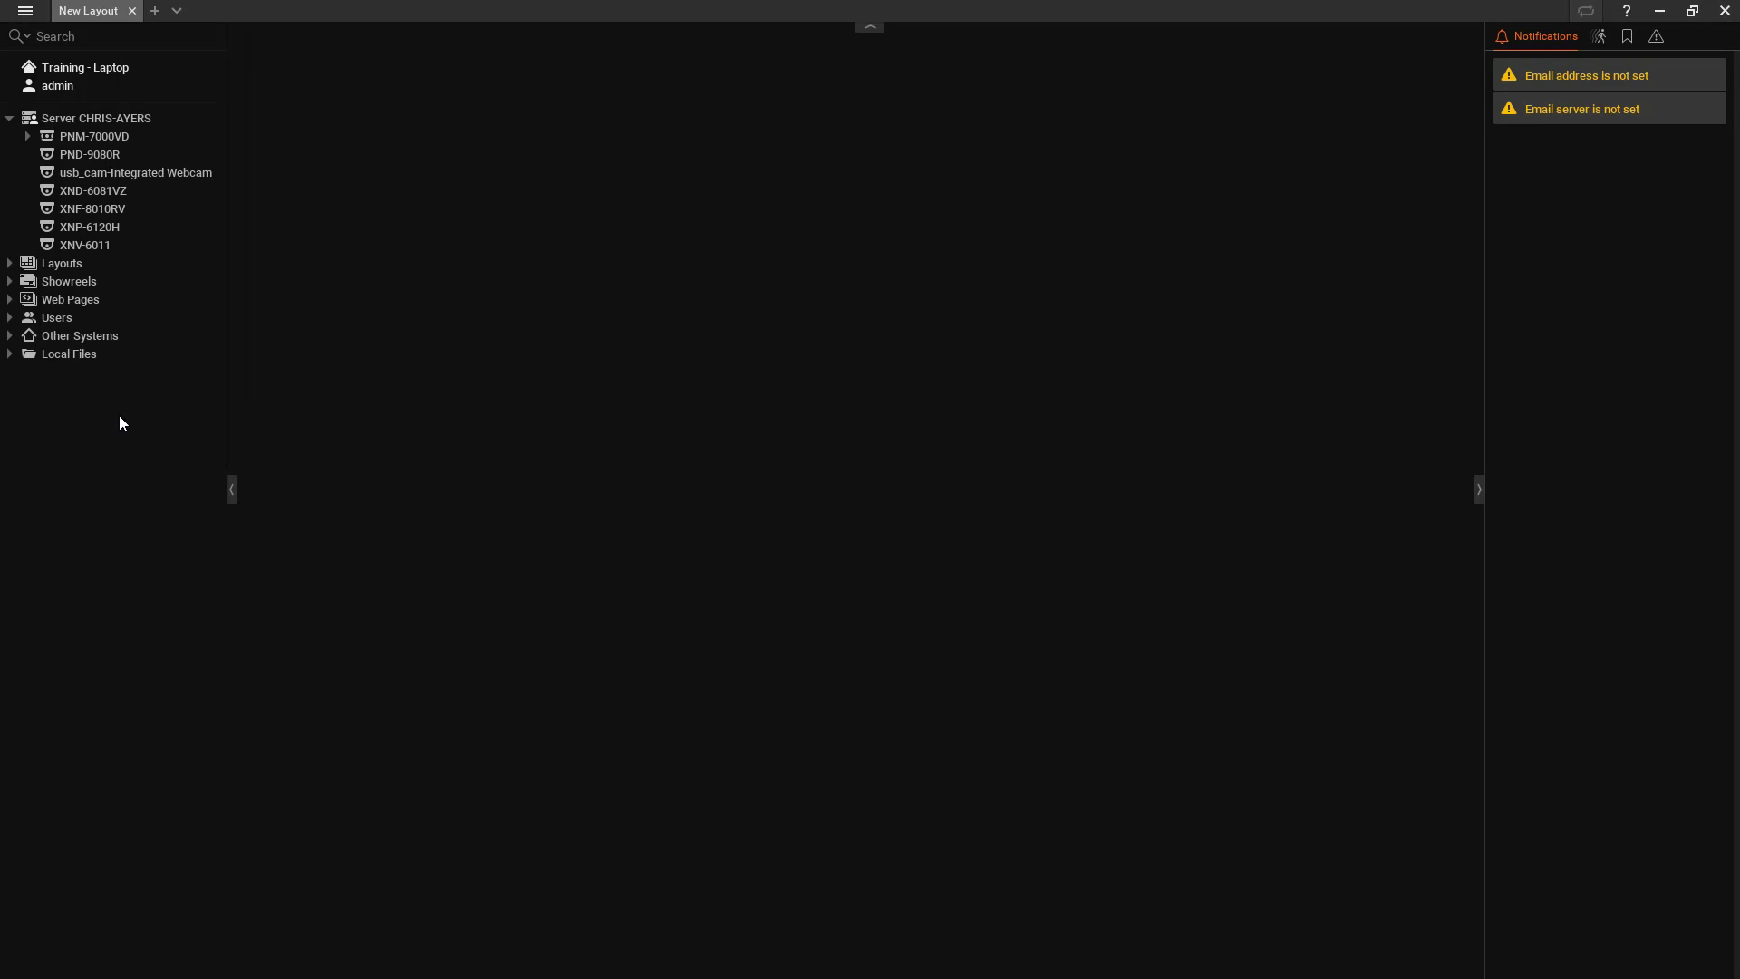
{"action": "left_click", "coordinate": [23, 13]}
{"action": "left_click", "coordinate": [83, 329]}
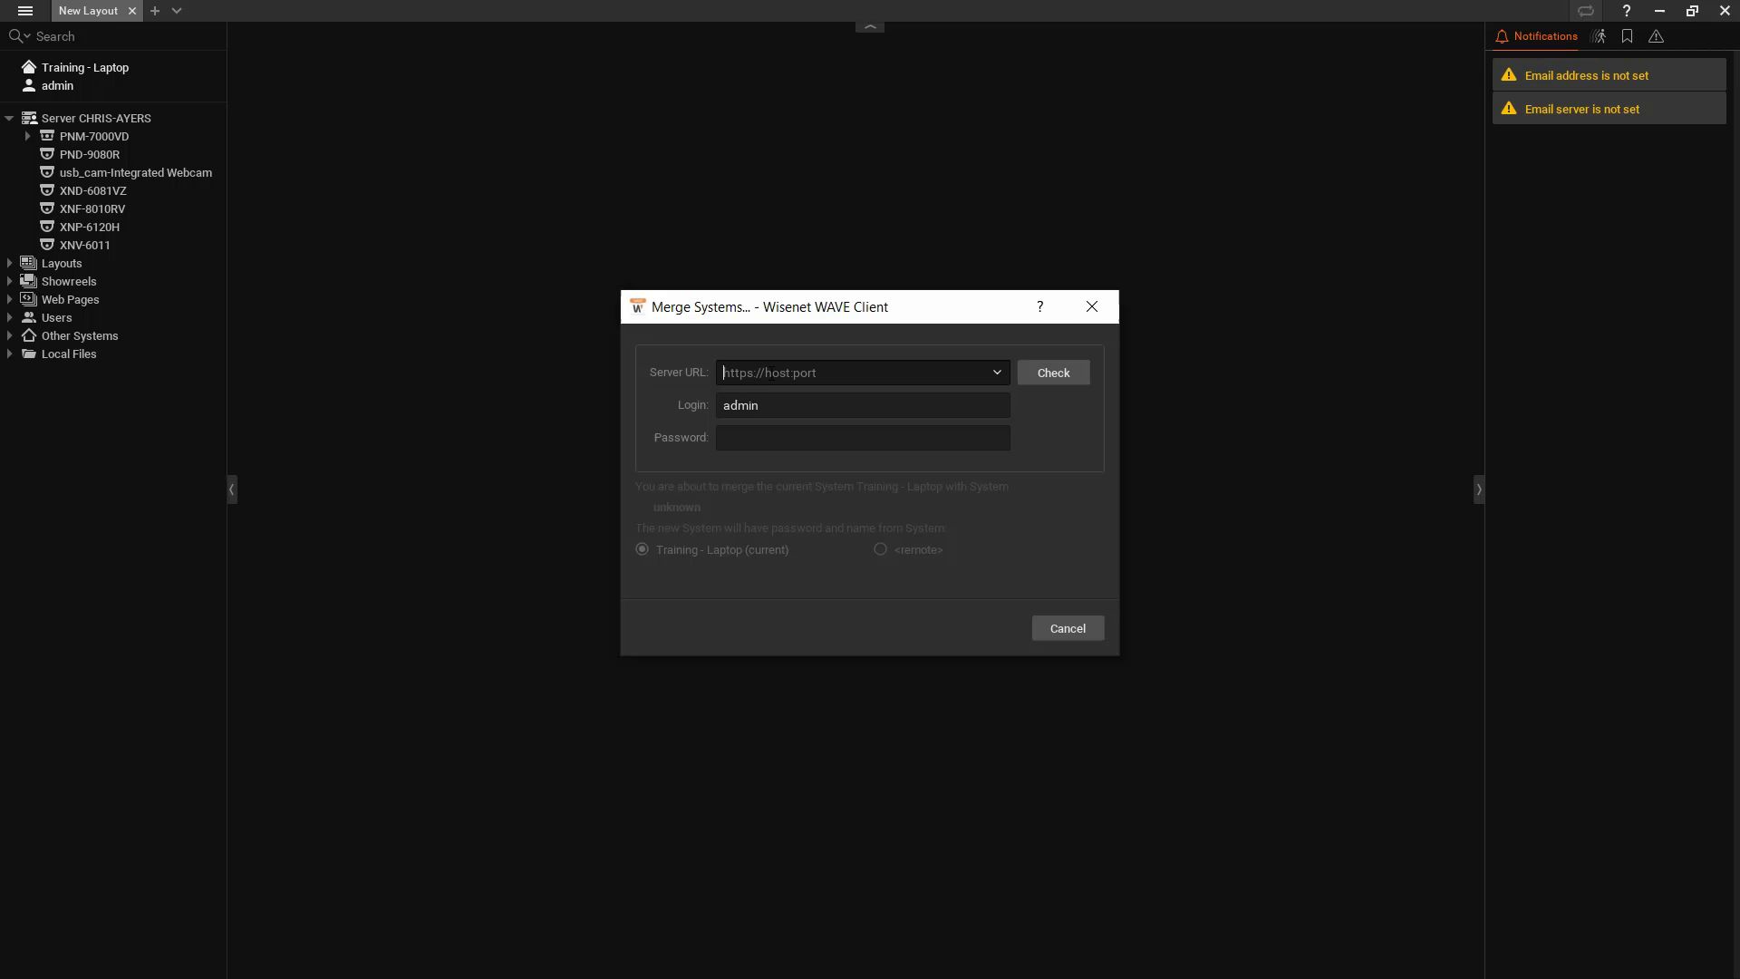
Step: Enter server URL 192.168.8.101 and its password, then check the connection to Second Server
{"action": "type", "text": "192.168 8.101"}
{"action": "left_click", "coordinate": [771, 441]}
{"action": "type", "text": "admin12"}
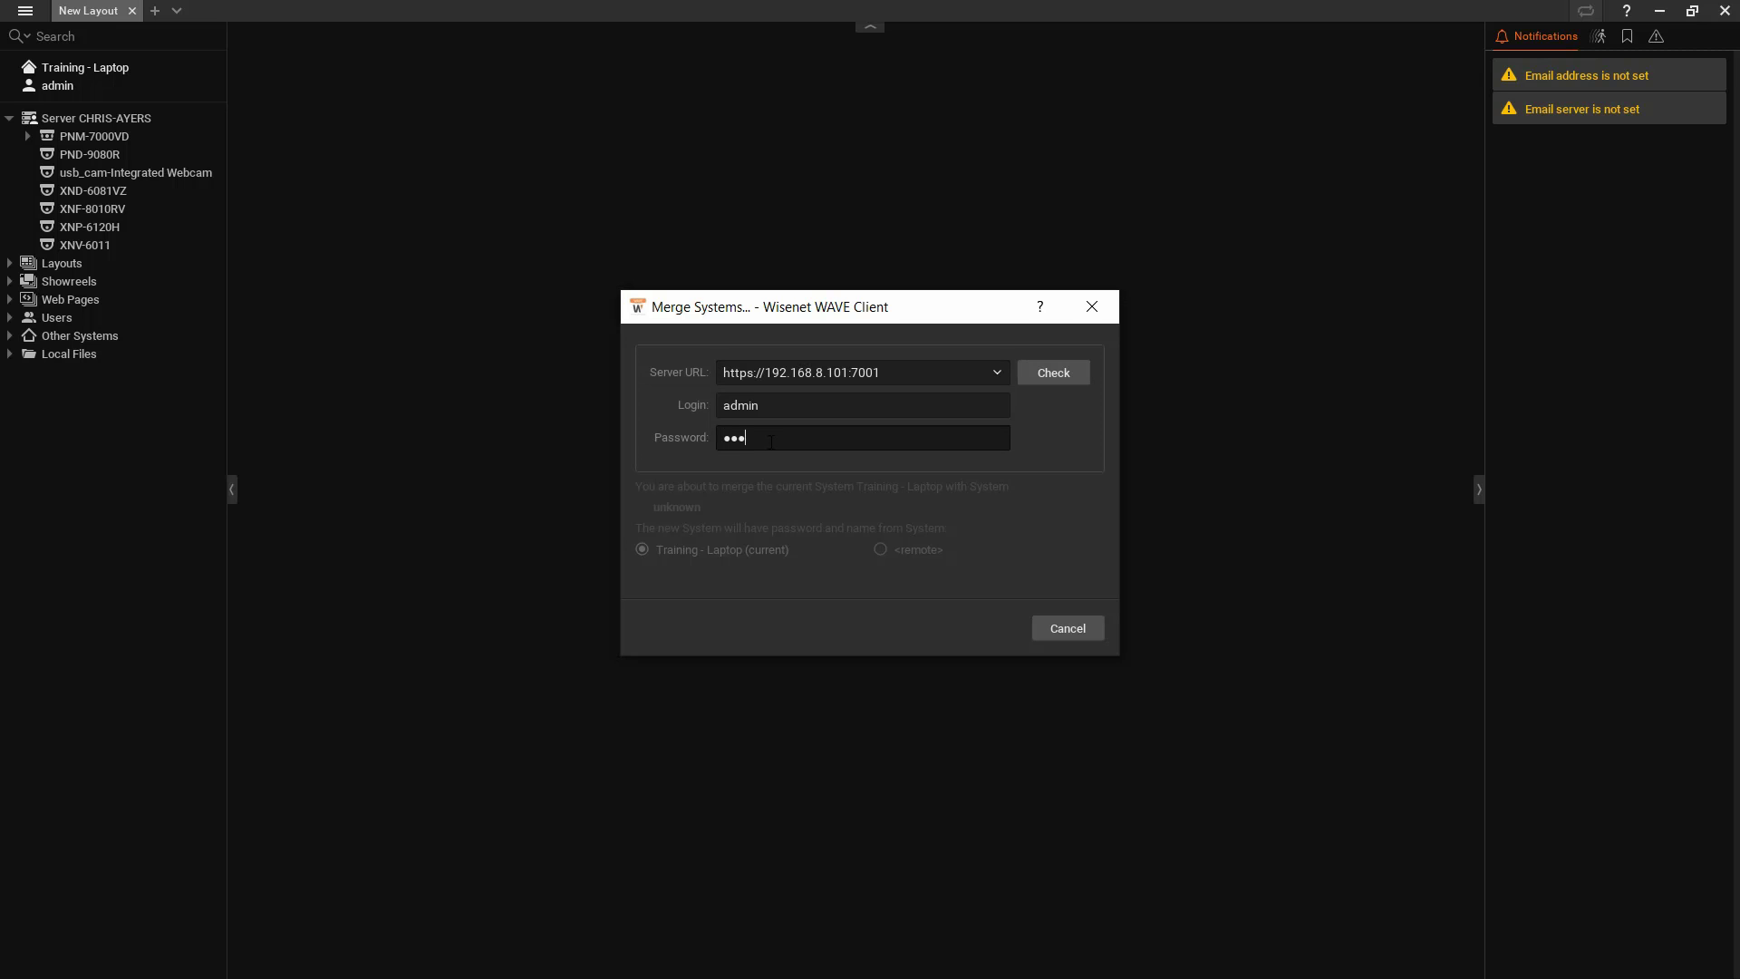
{"action": "type", "text": "34"}
{"action": "left_click", "coordinate": [1056, 377]}
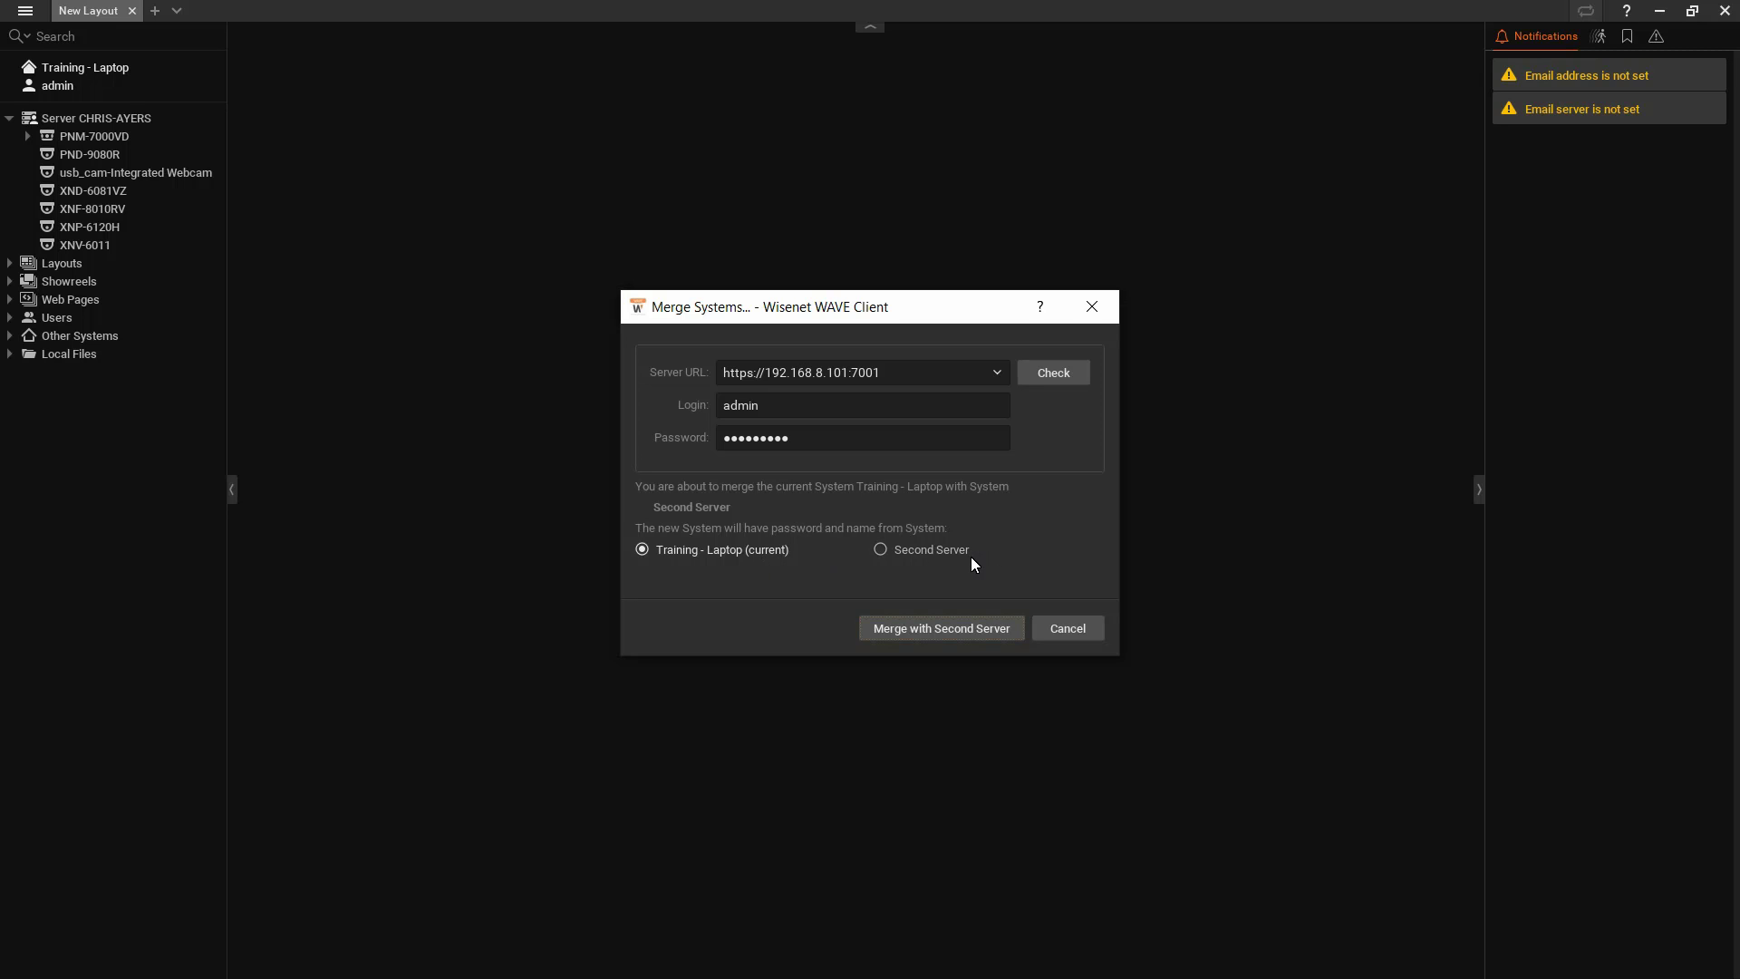
Step: Keep Training - Laptop's name and settings, merge with Second Server, and acknowledge the confirmation
{"action": "left_click", "coordinate": [939, 551]}
{"action": "left_click", "coordinate": [707, 550]}
{"action": "left_click", "coordinate": [926, 627]}
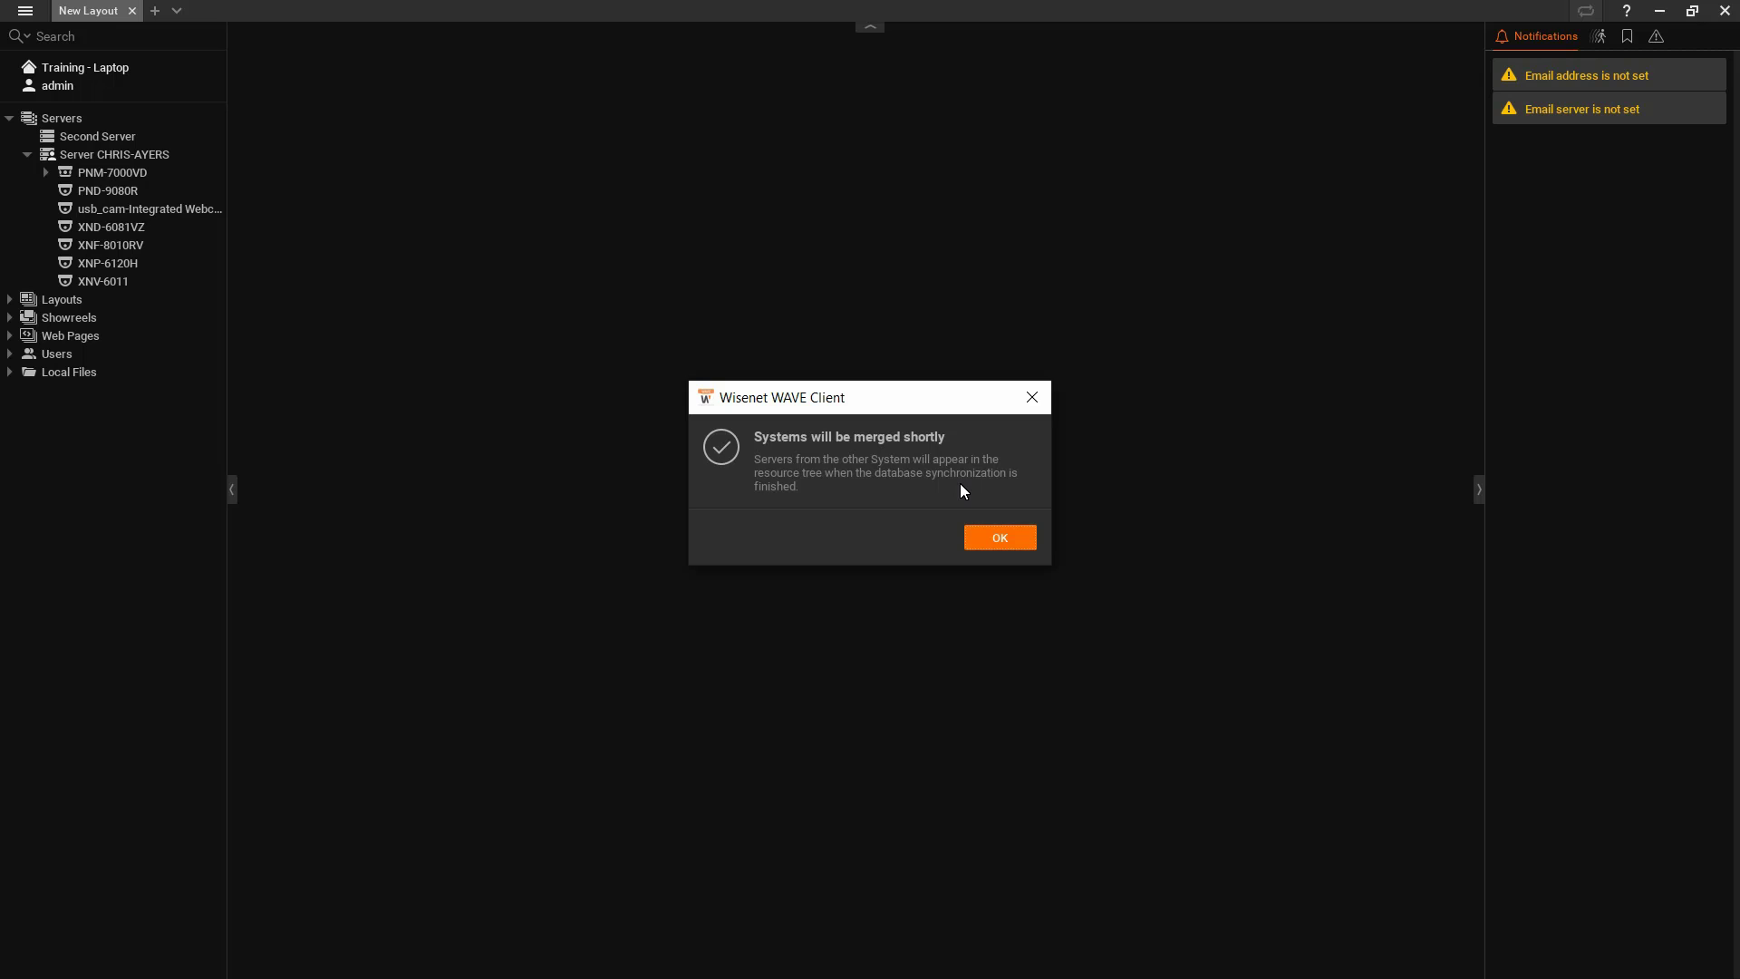
{"action": "left_click", "coordinate": [1015, 540]}
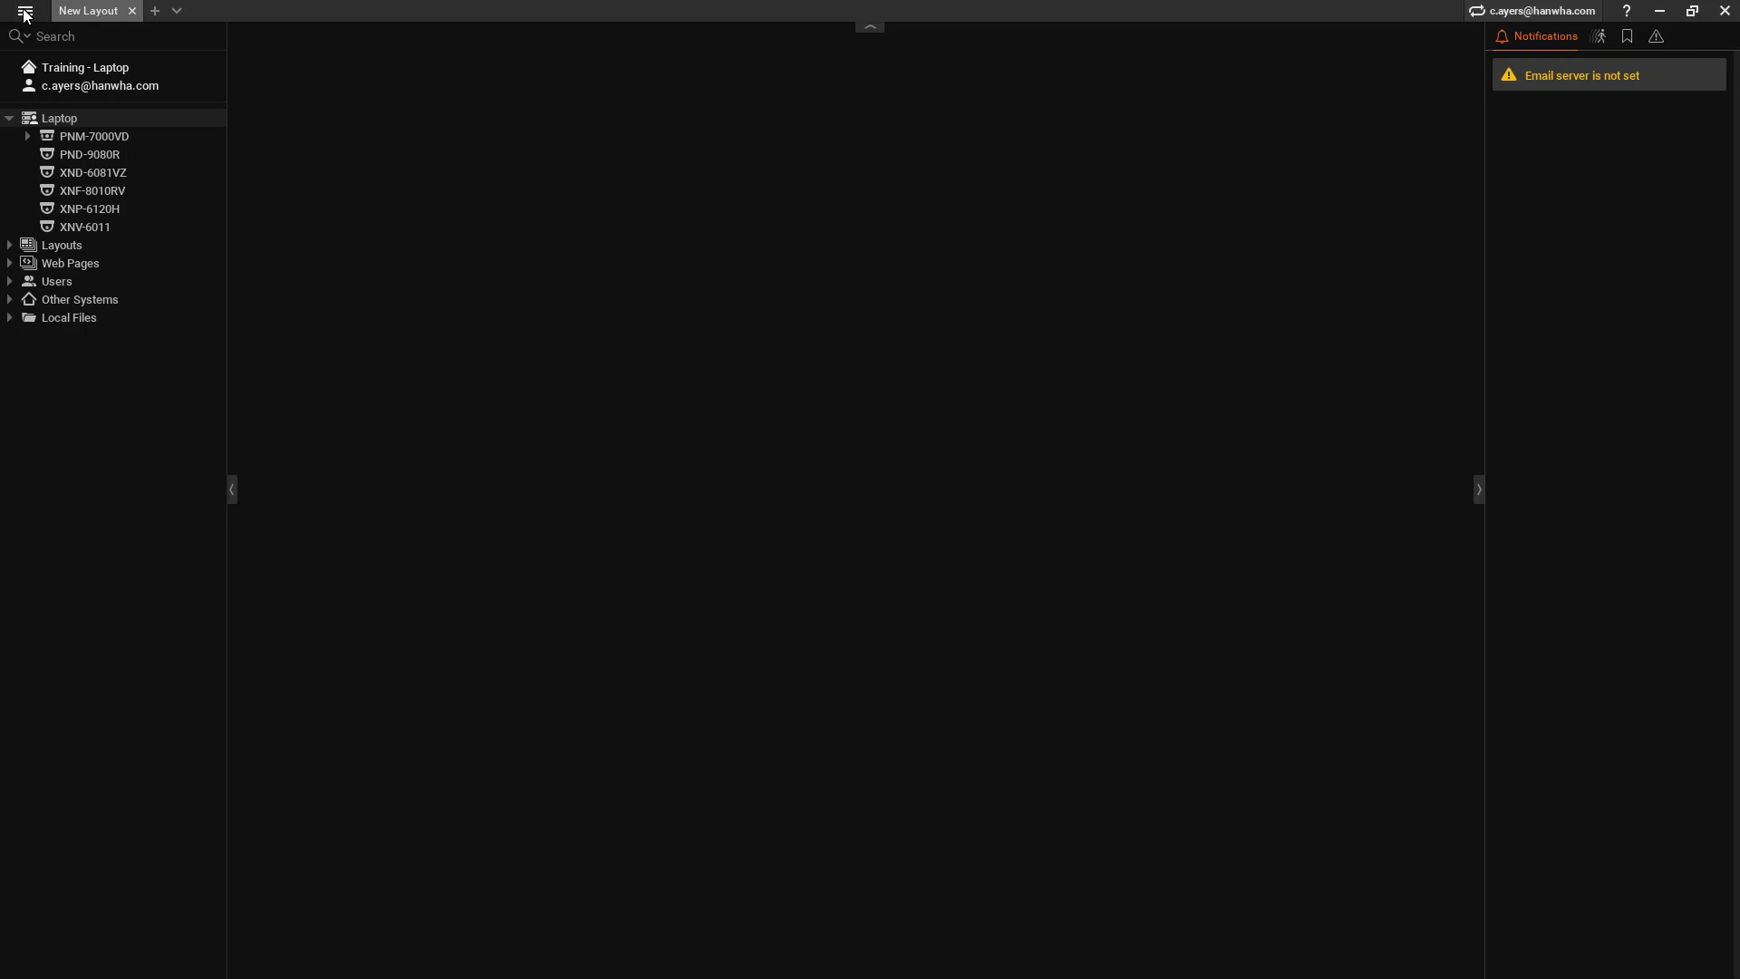
{"action": "left_click", "coordinate": [25, 11]}
{"action": "left_click", "coordinate": [99, 182]}
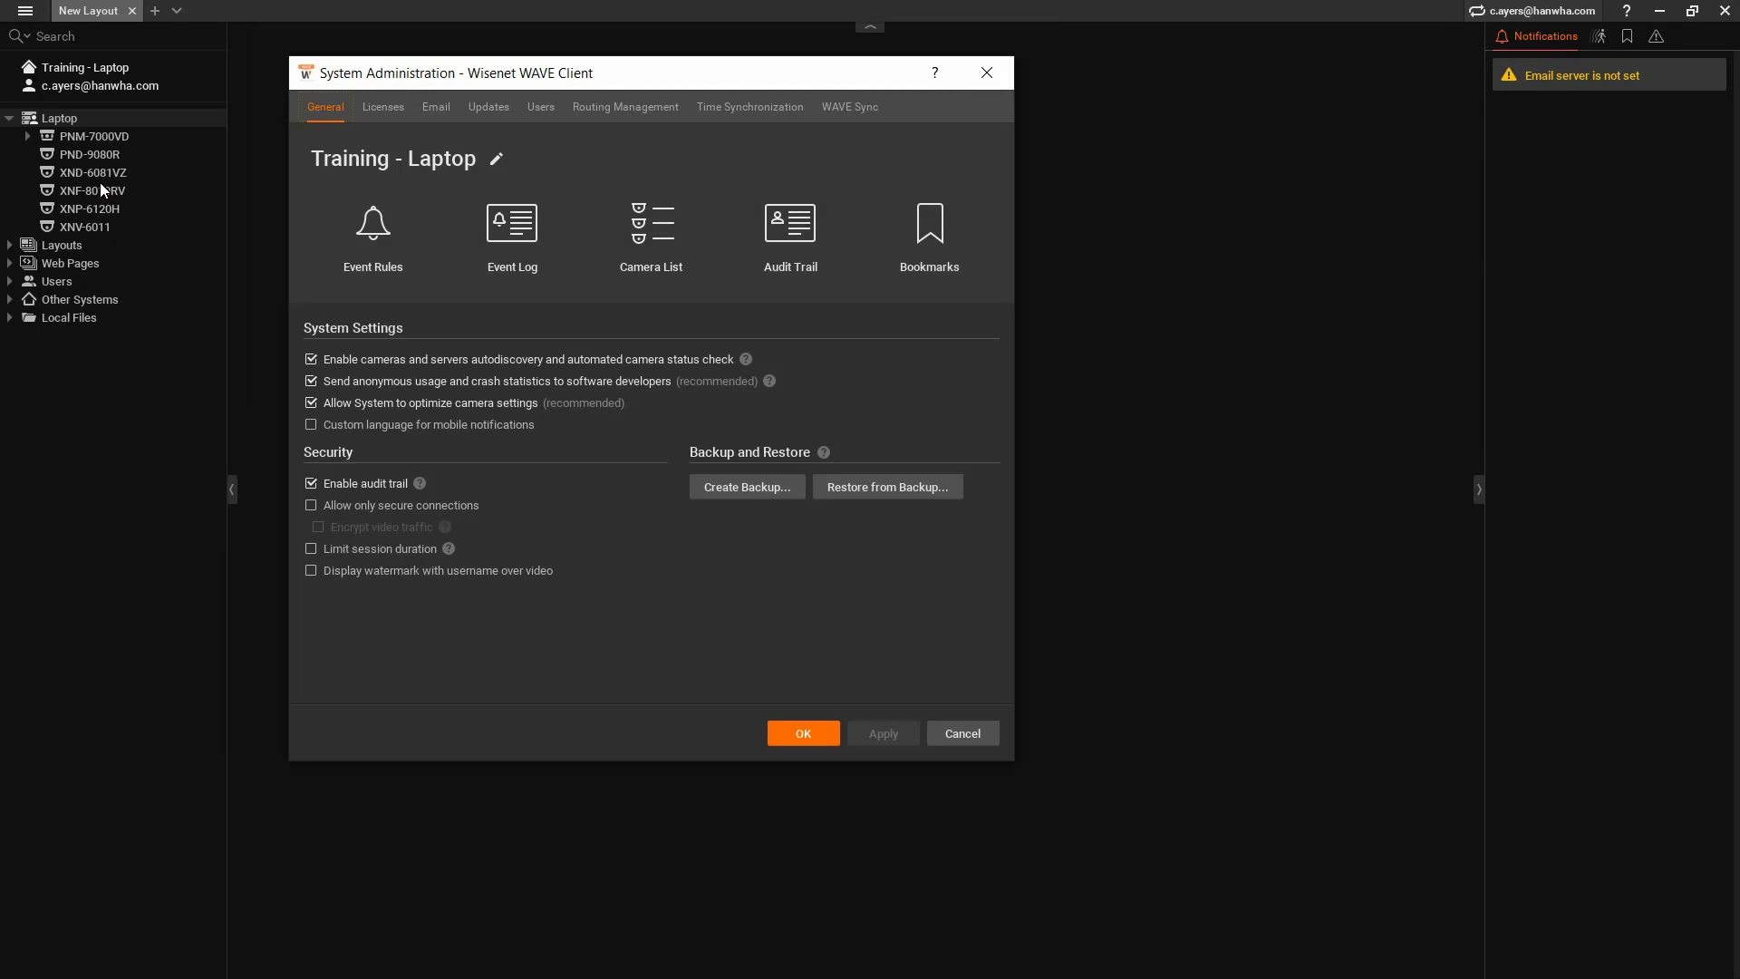
{"action": "left_click", "coordinate": [843, 107]}
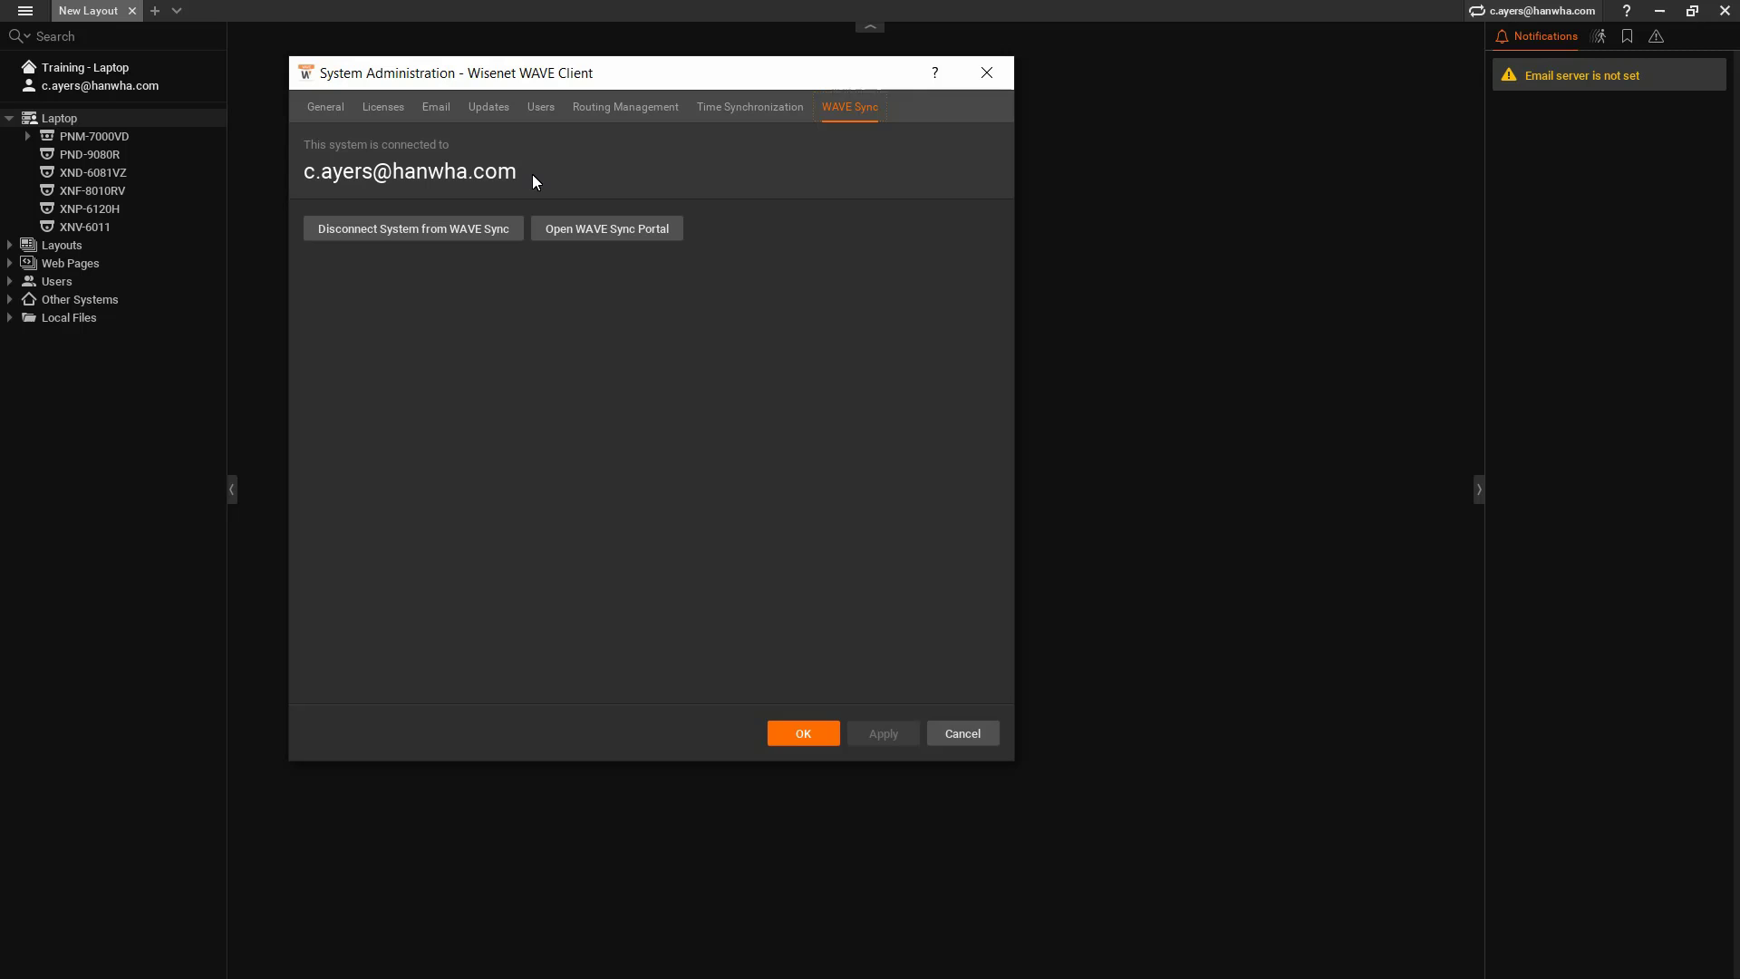
{"action": "left_click", "coordinate": [964, 735]}
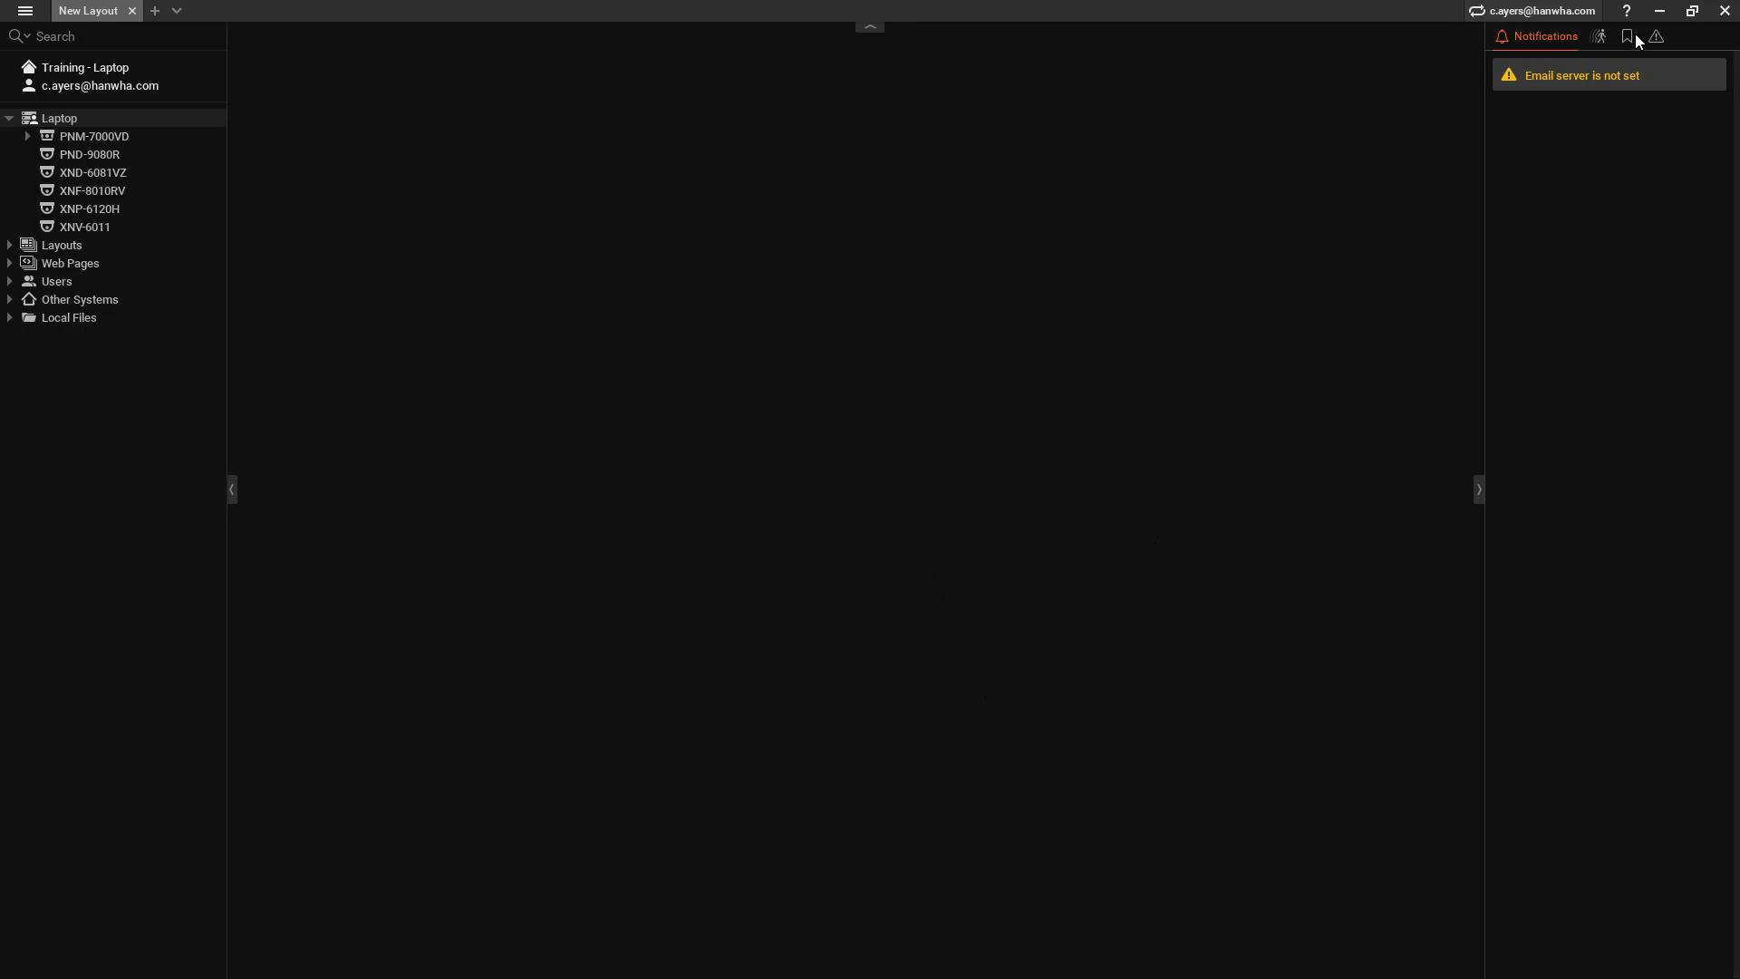
Step: Minimize the WAVE client to reveal the WAVE Sync page in the browser
{"action": "left_click", "coordinate": [1659, 10]}
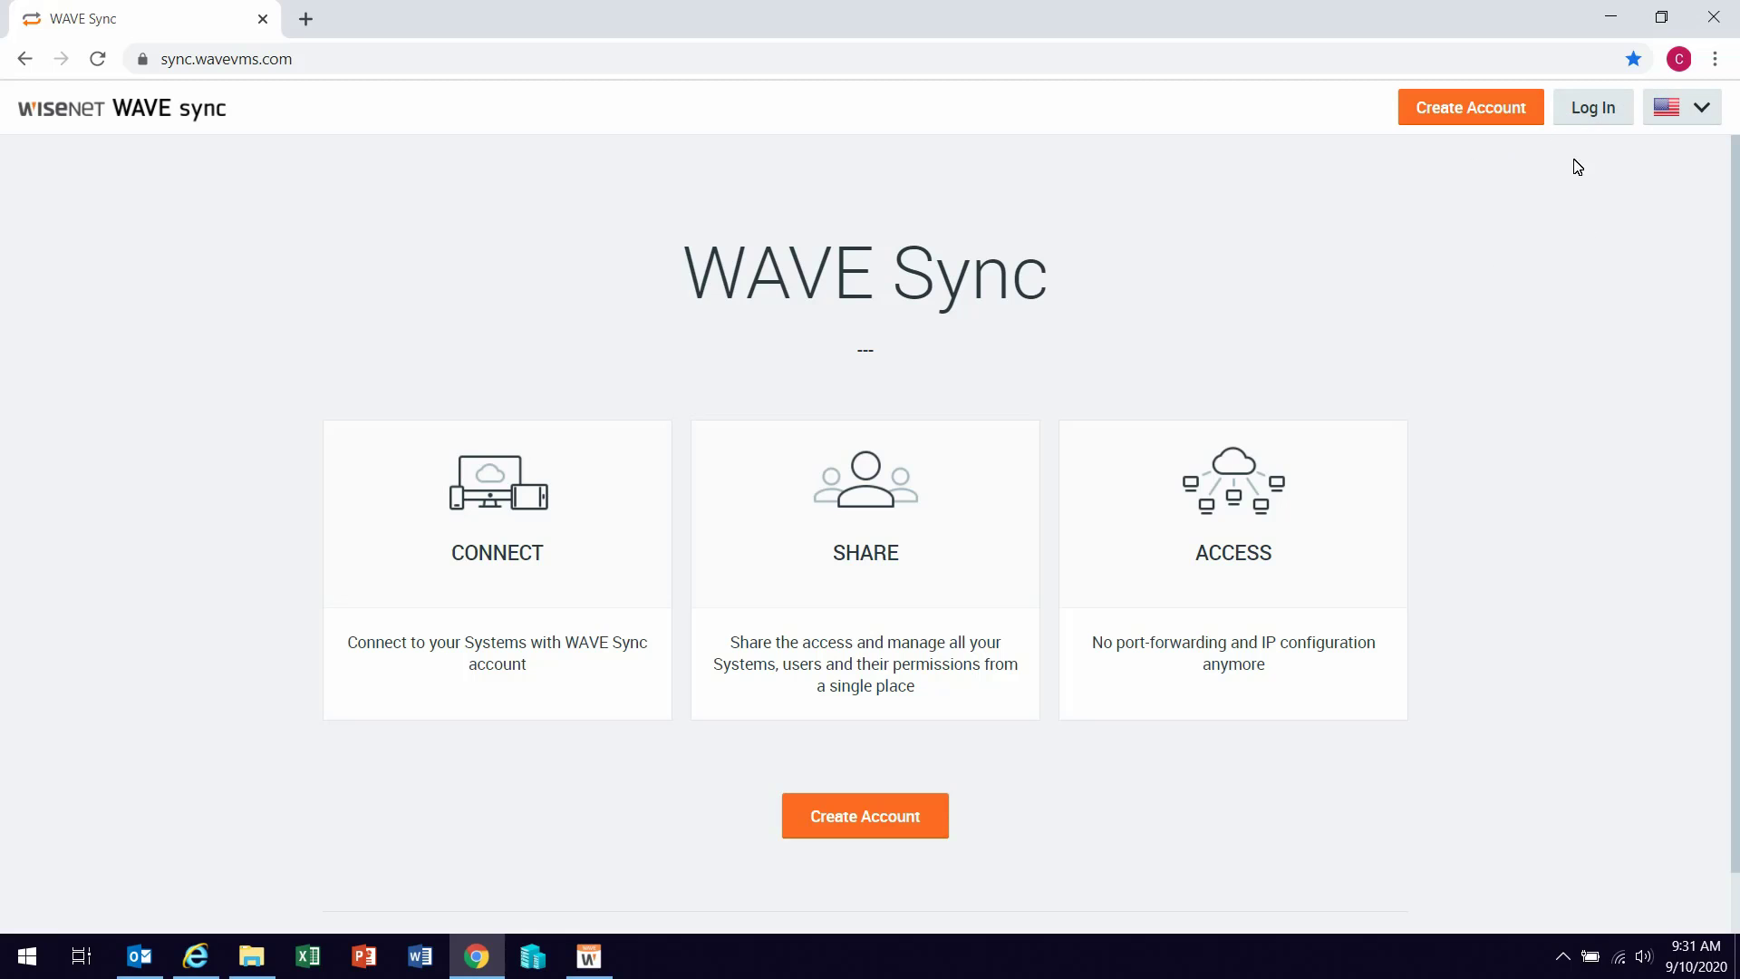
Step: Log in to WAVE Sync with the saved credentials and open System 2's settings, noting its owner
{"action": "left_click", "coordinate": [1593, 109]}
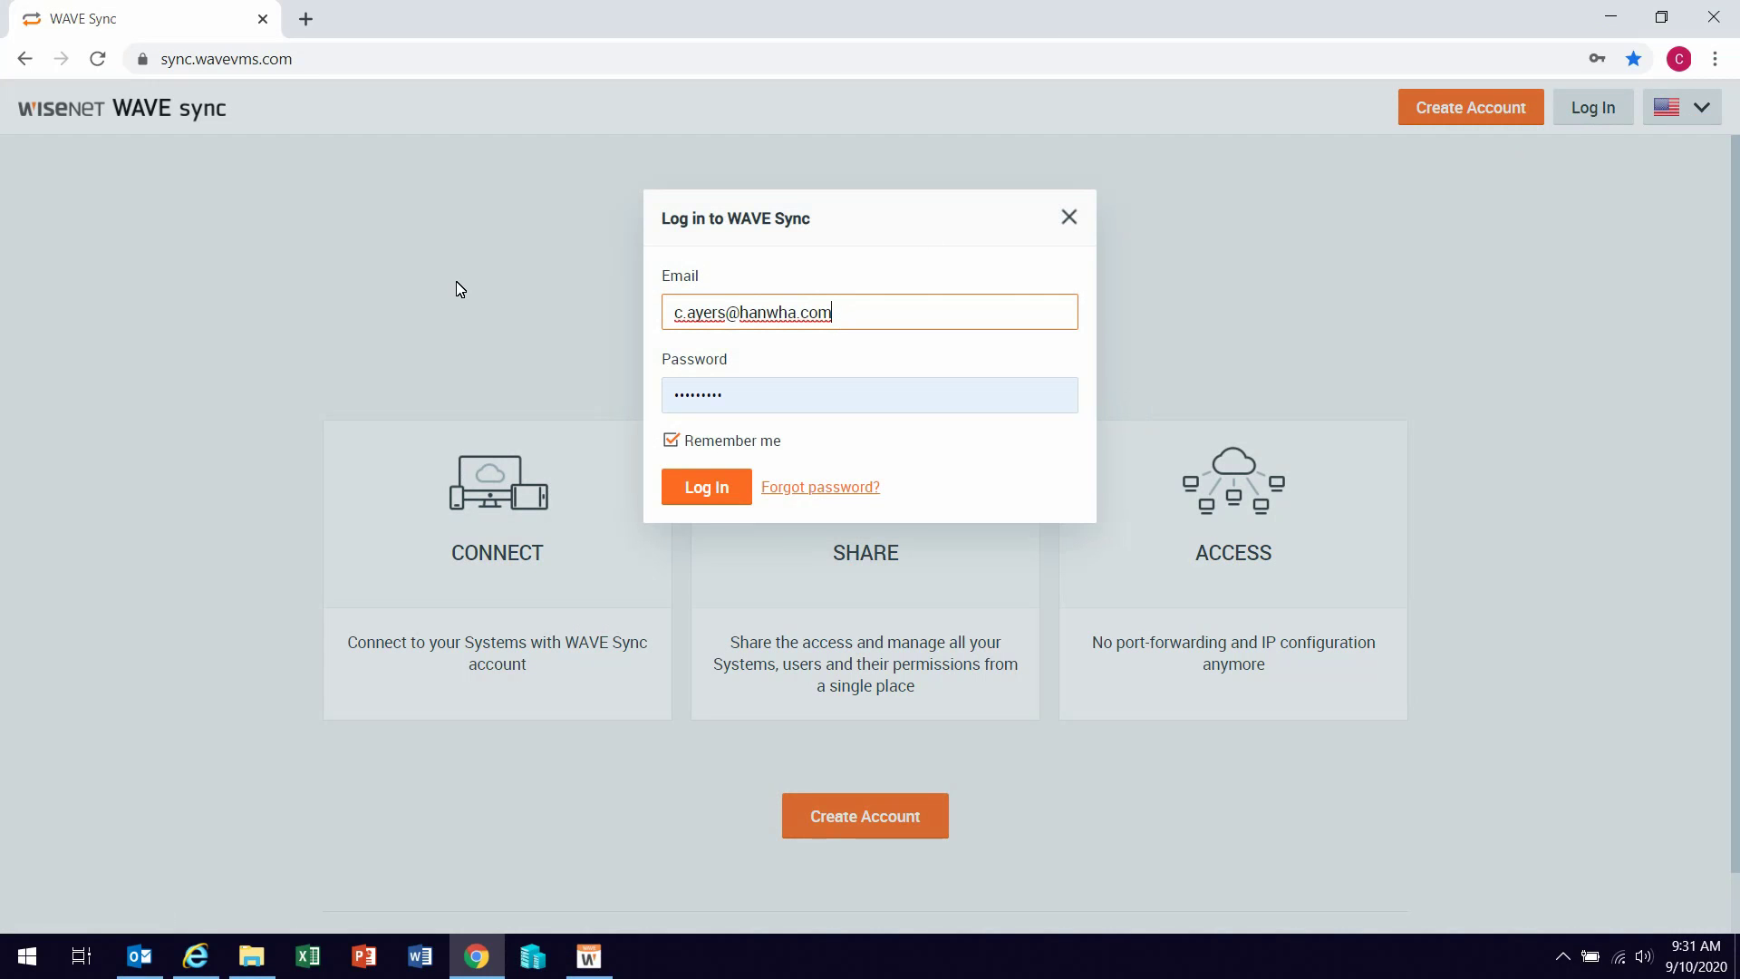
{"action": "left_click", "coordinate": [707, 501]}
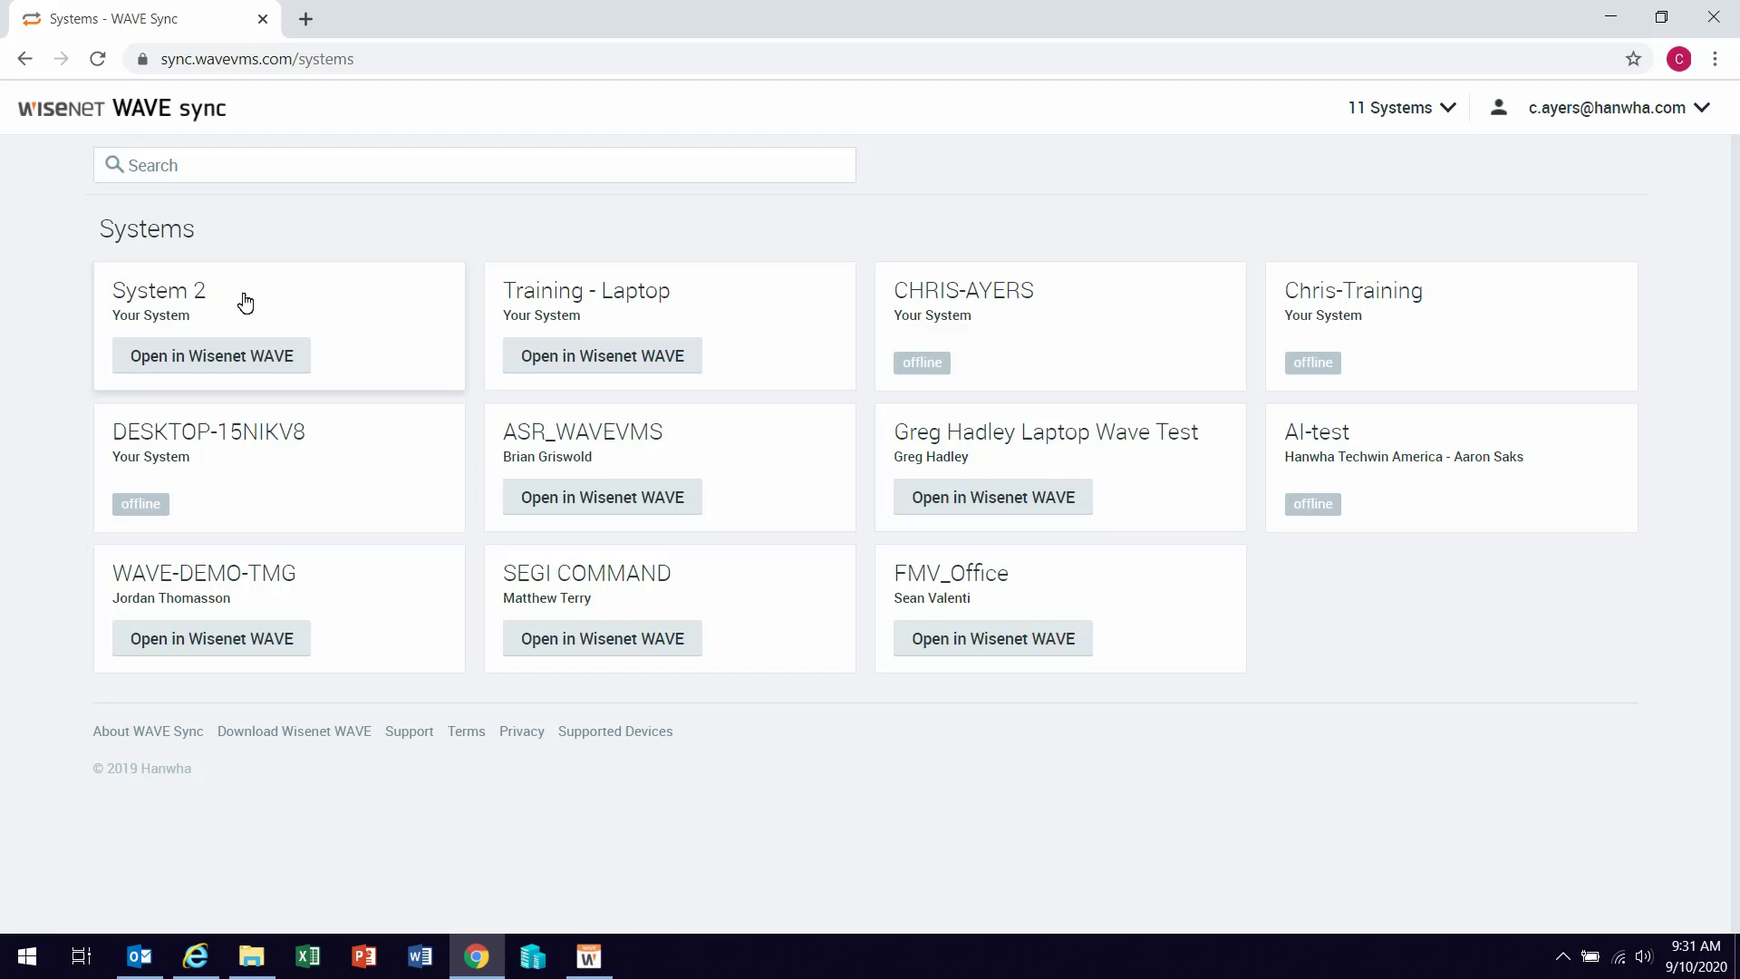
{"action": "left_click", "coordinate": [213, 292]}
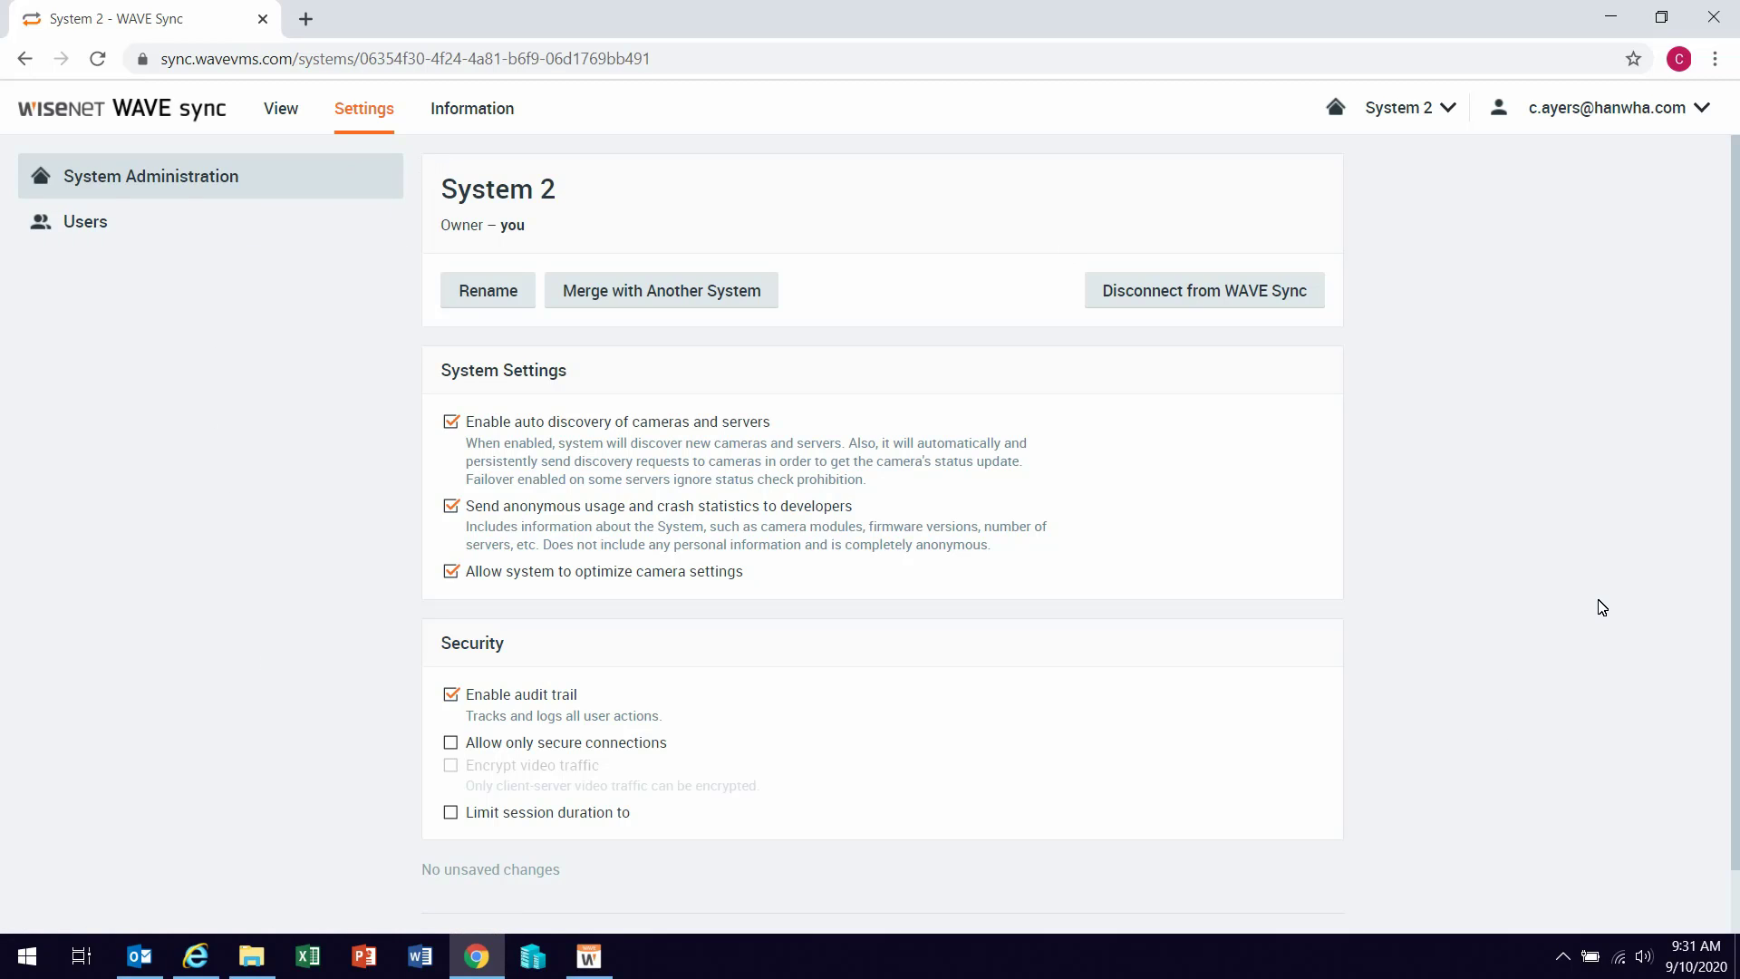
{"action": "left_click_drag", "start_coordinate": [437, 233], "coordinate": [541, 235]}
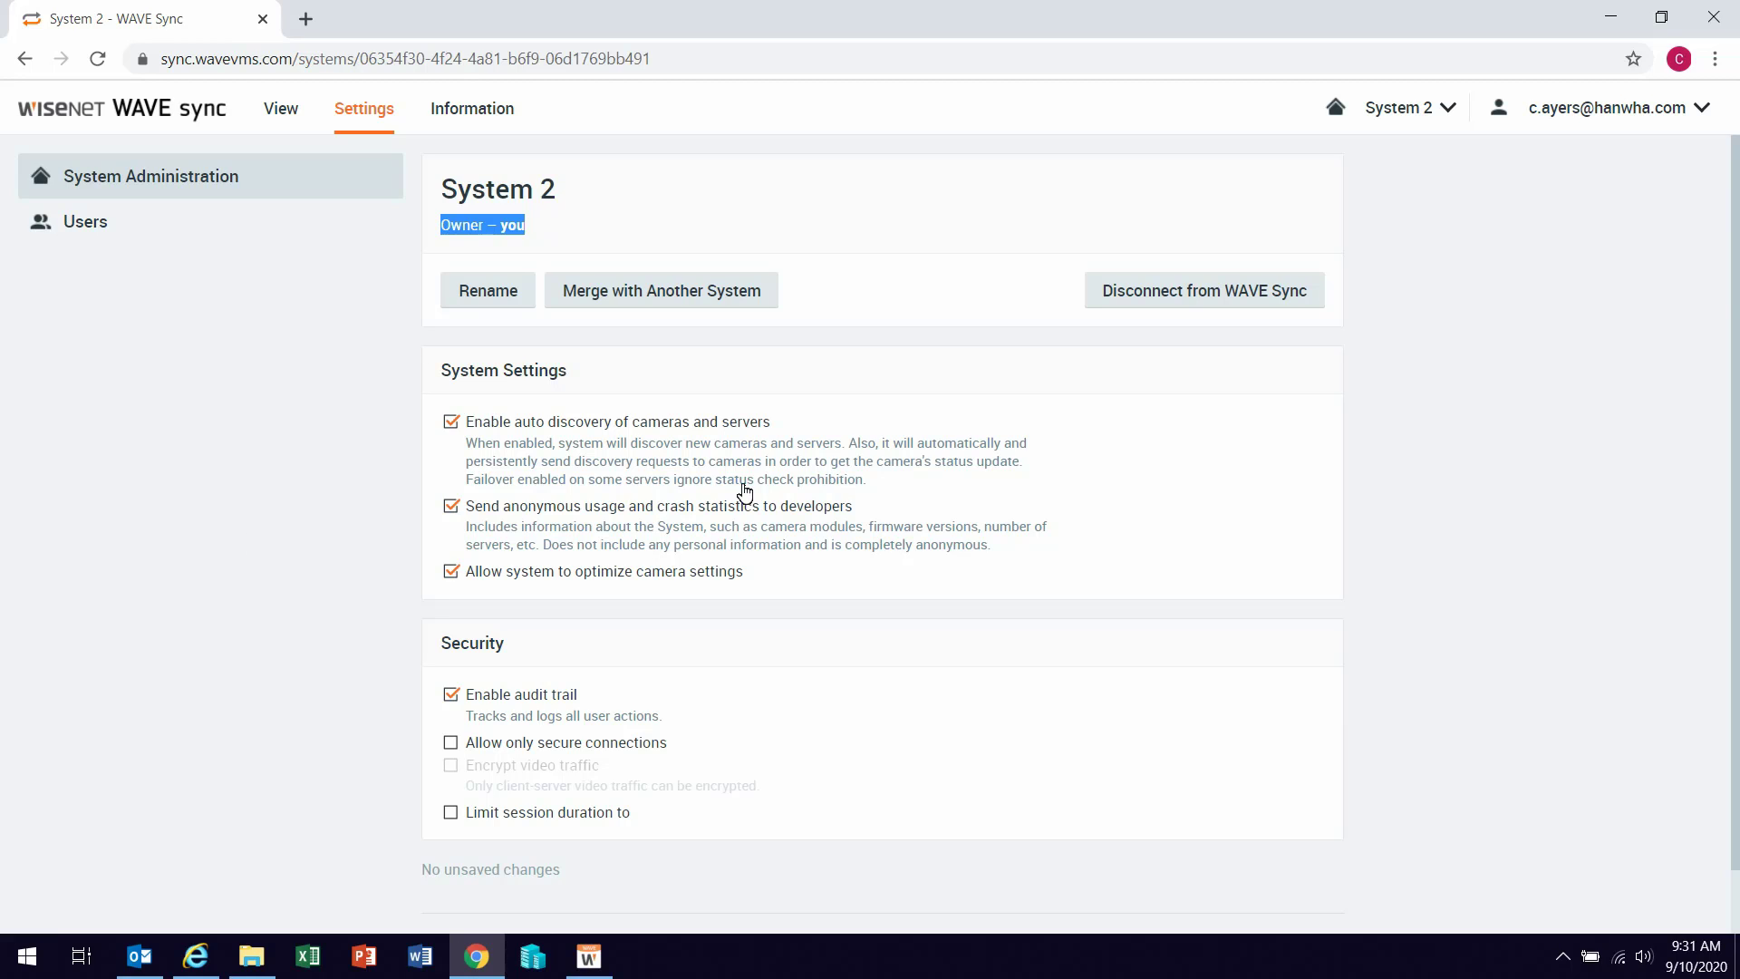
Step: Choose Training - Laptop as System 2's merge partner and confirm the merge
{"action": "left_click", "coordinate": [686, 288]}
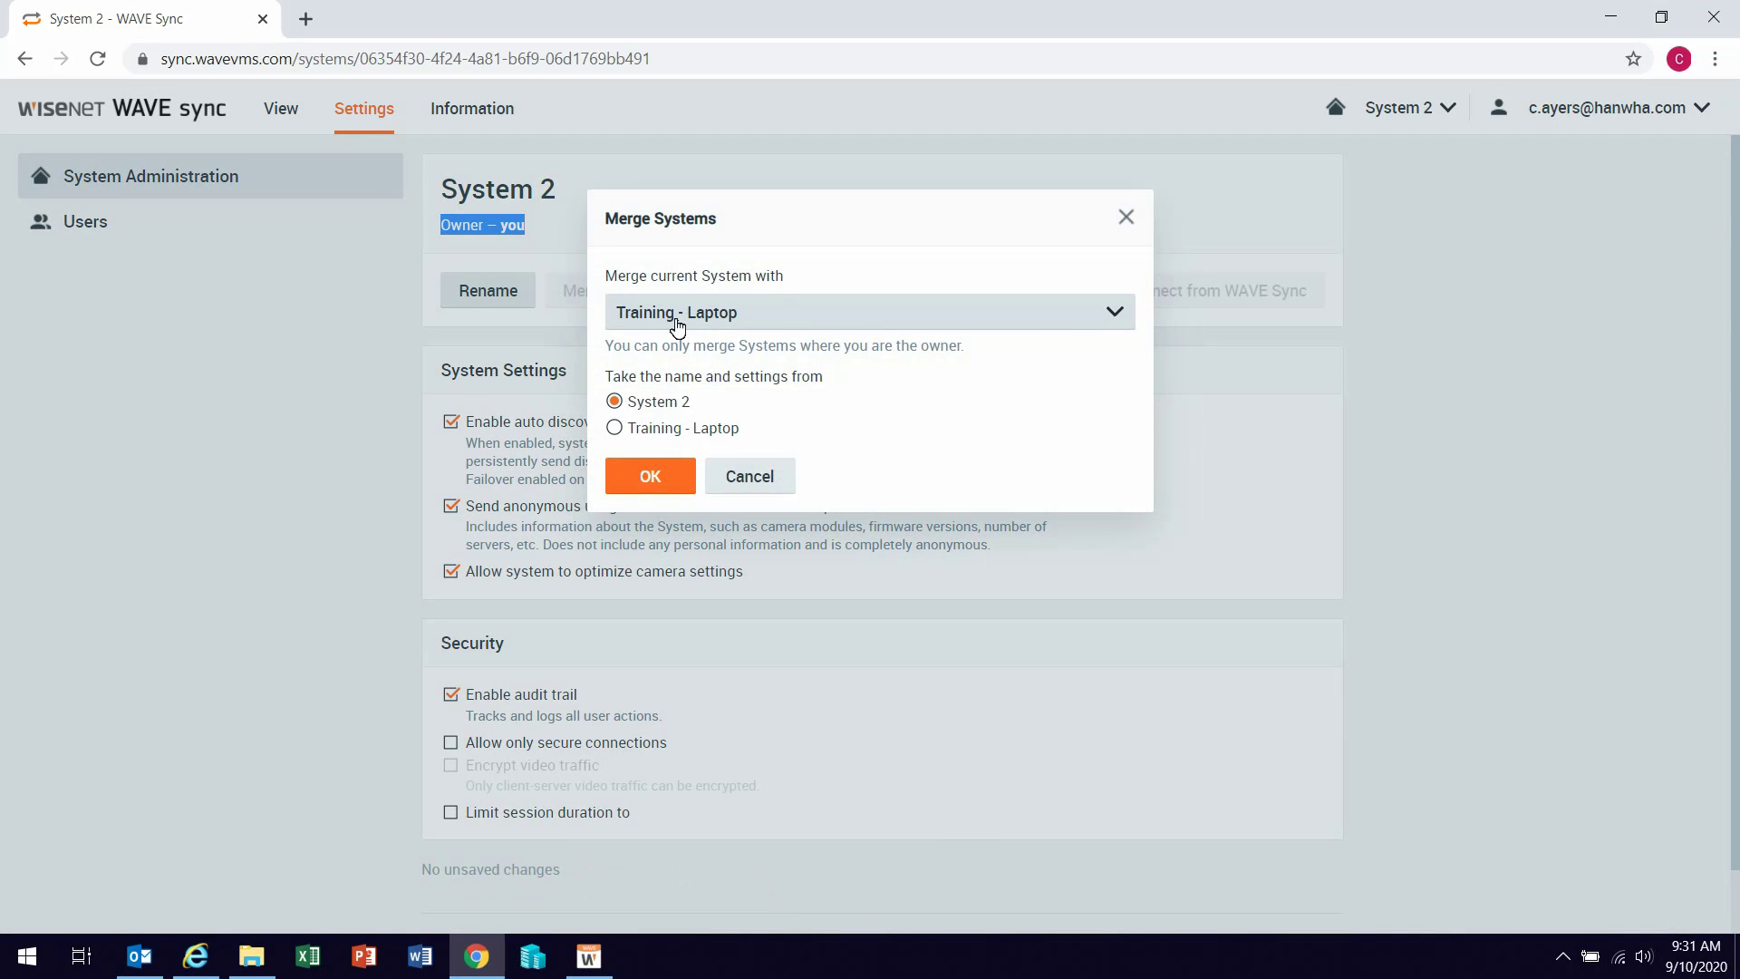
{"action": "left_click", "coordinate": [834, 326]}
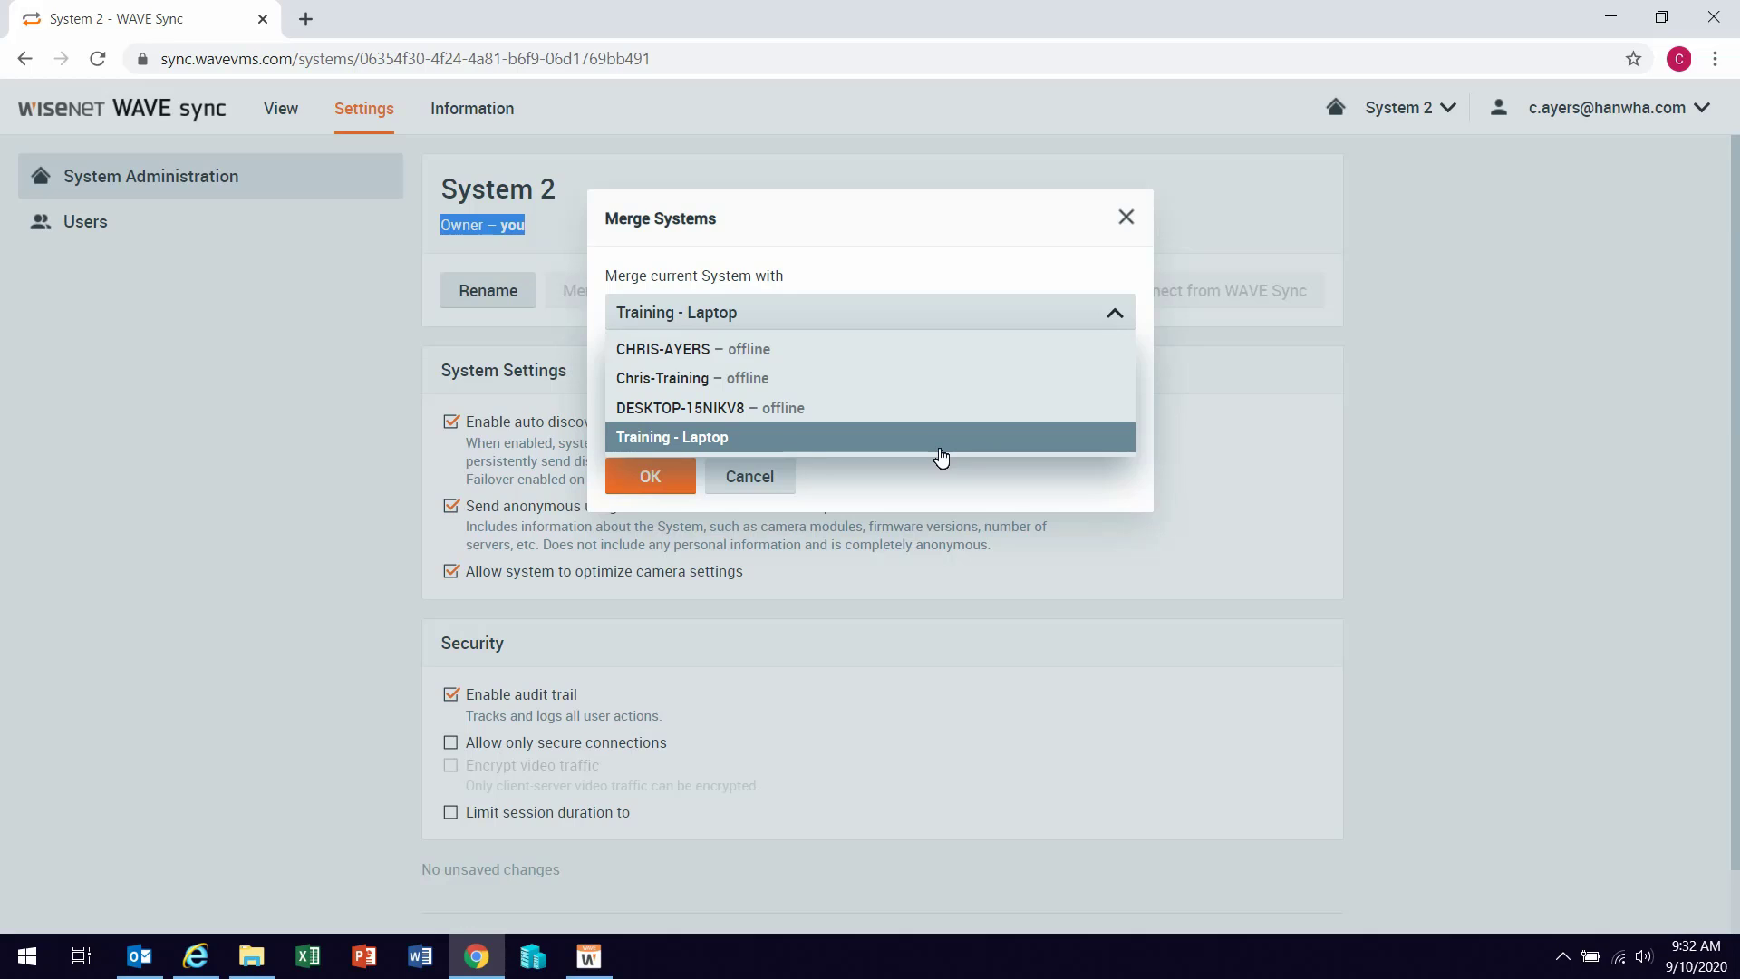
{"action": "left_click", "coordinate": [770, 438]}
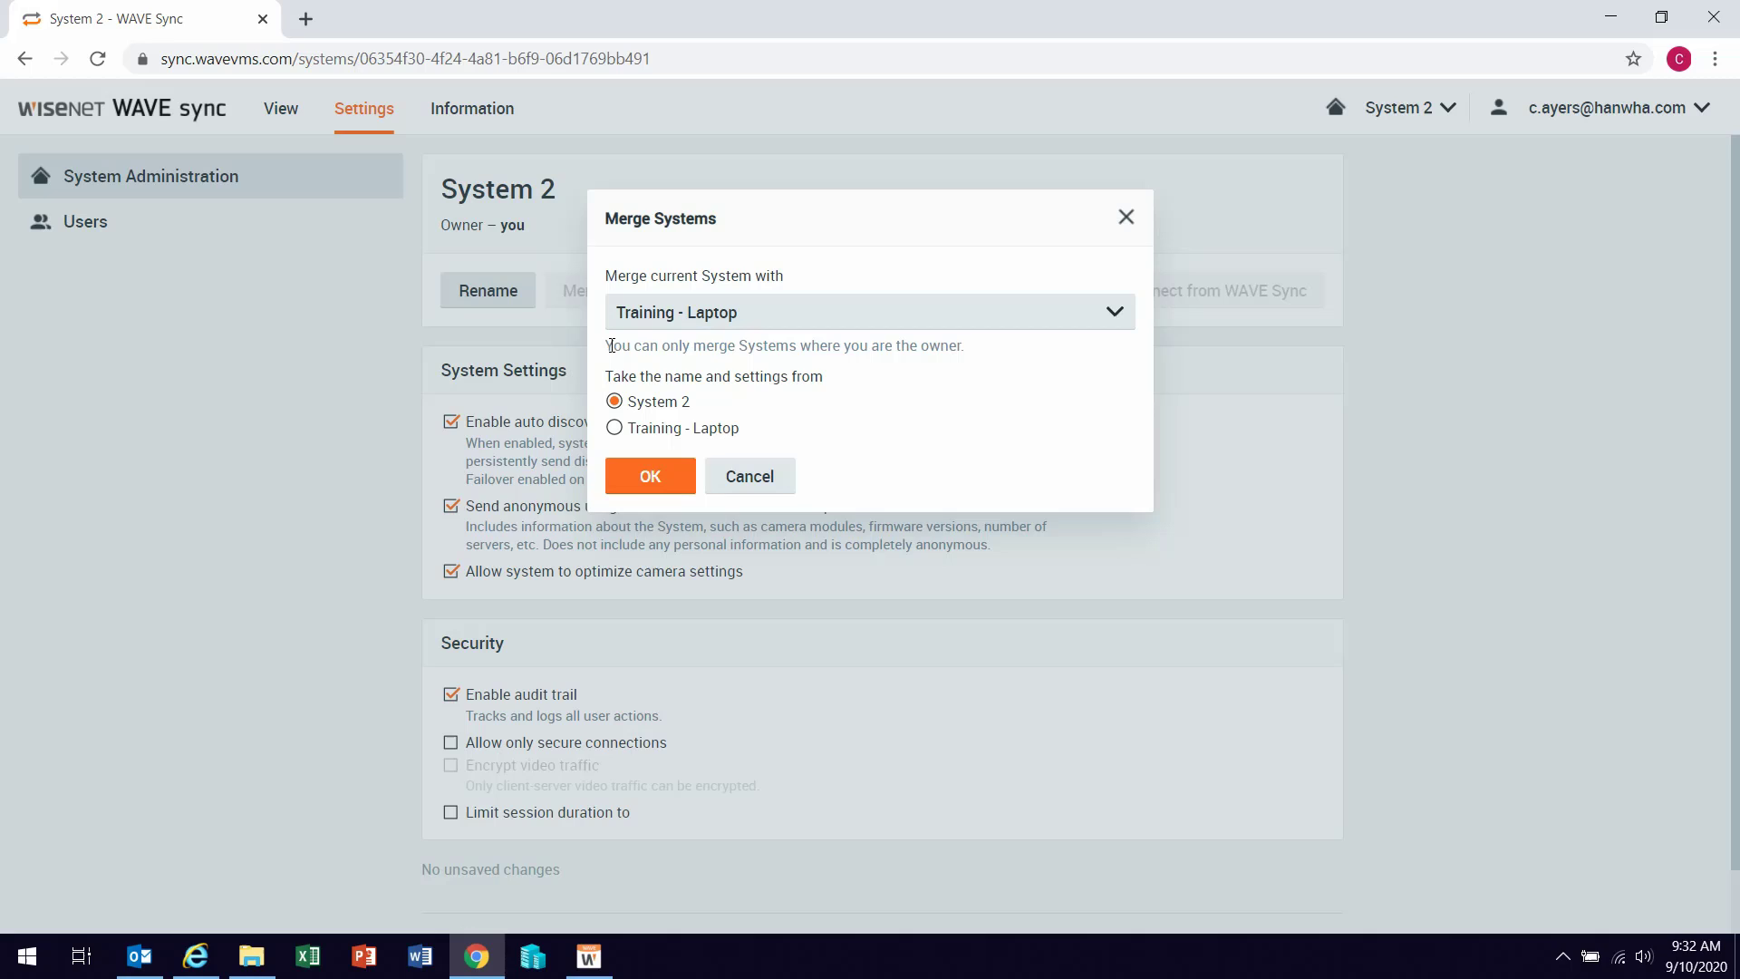
{"action": "left_click_drag", "start_coordinate": [612, 346], "coordinate": [831, 381]}
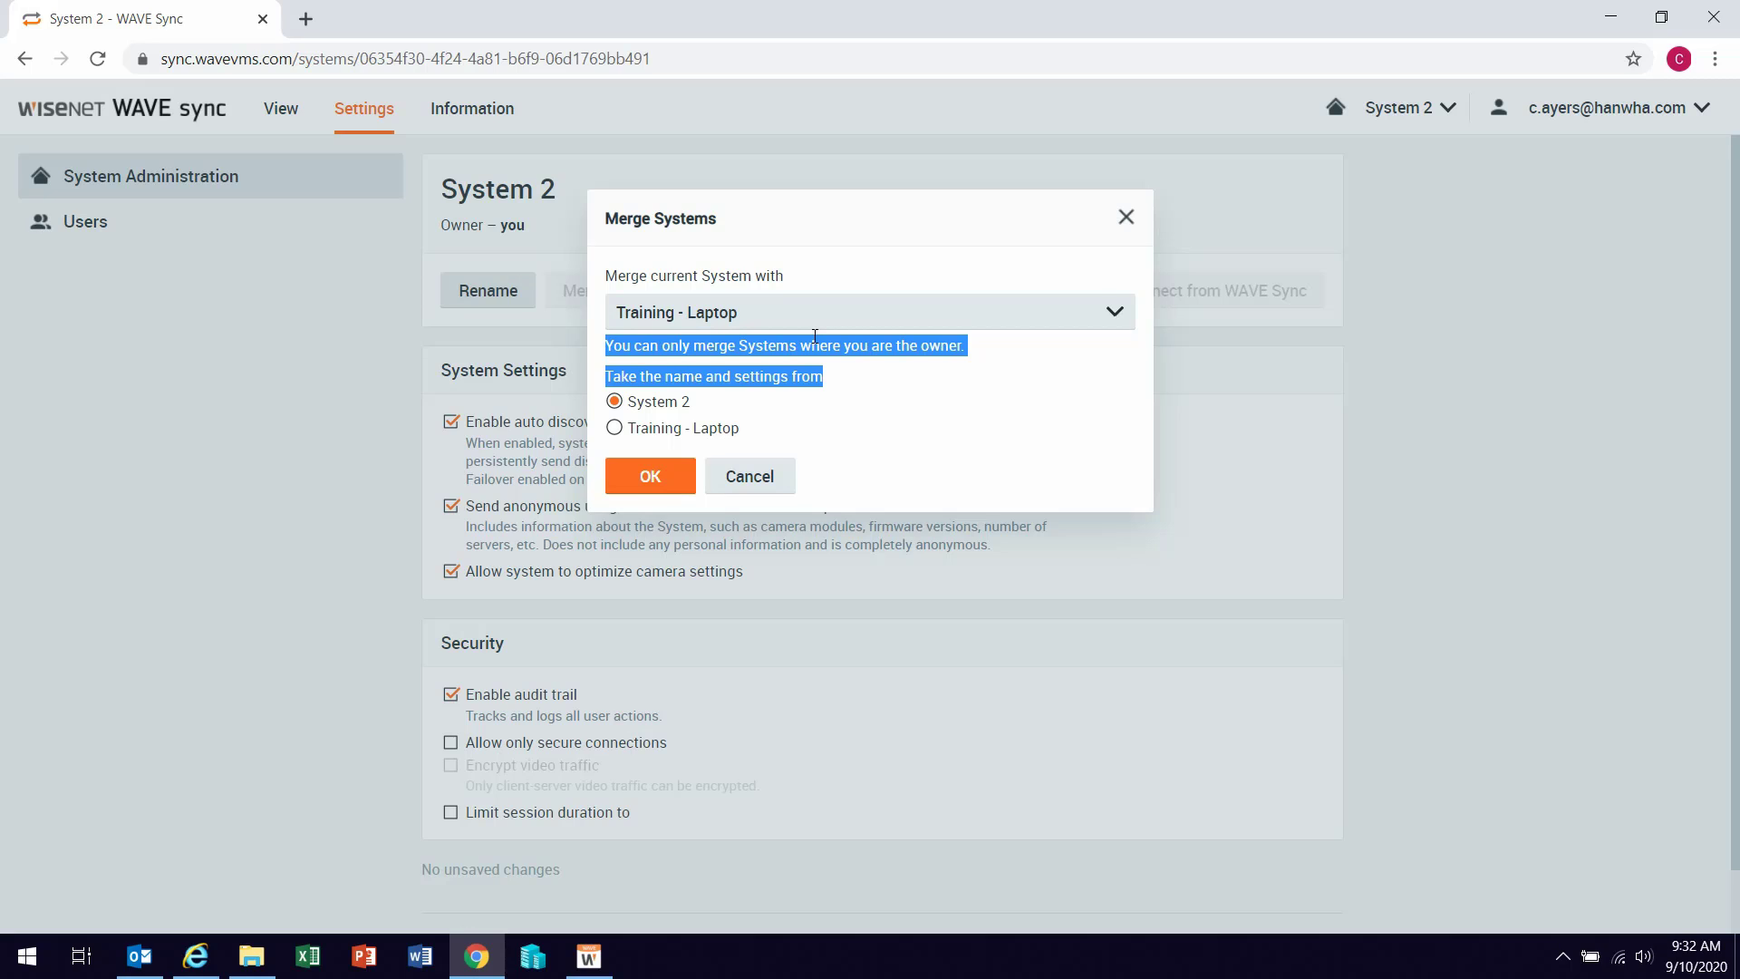
{"action": "left_click", "coordinate": [614, 403]}
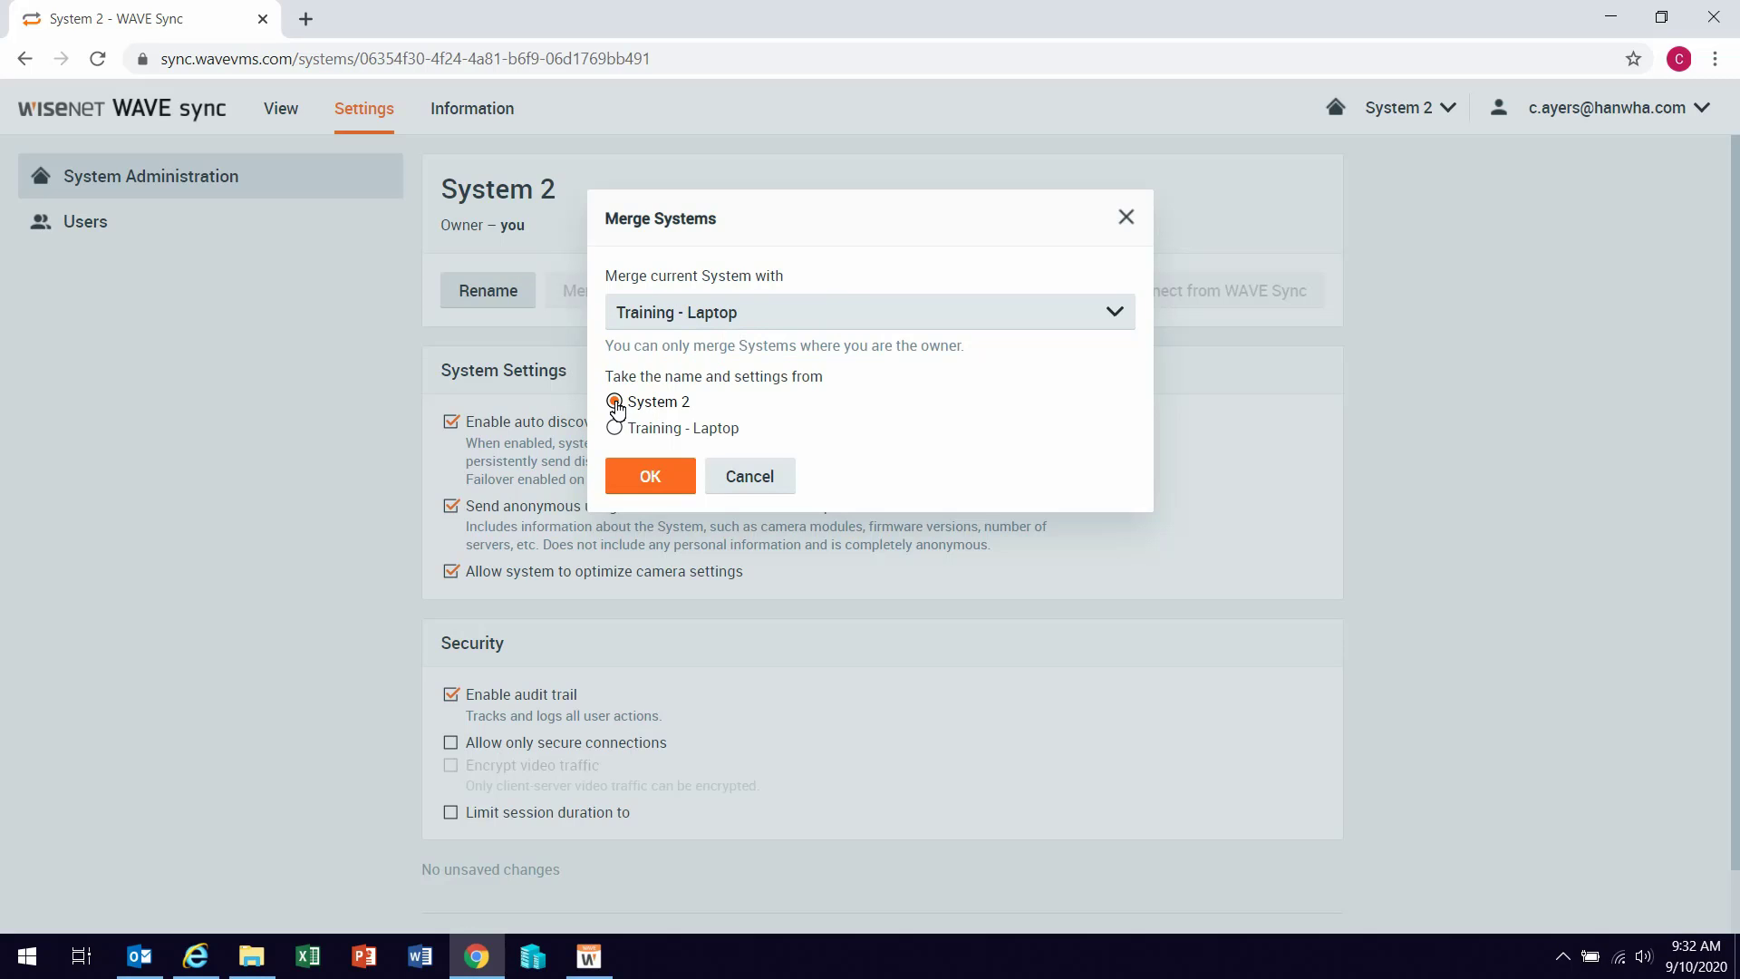
{"action": "left_click", "coordinate": [639, 478]}
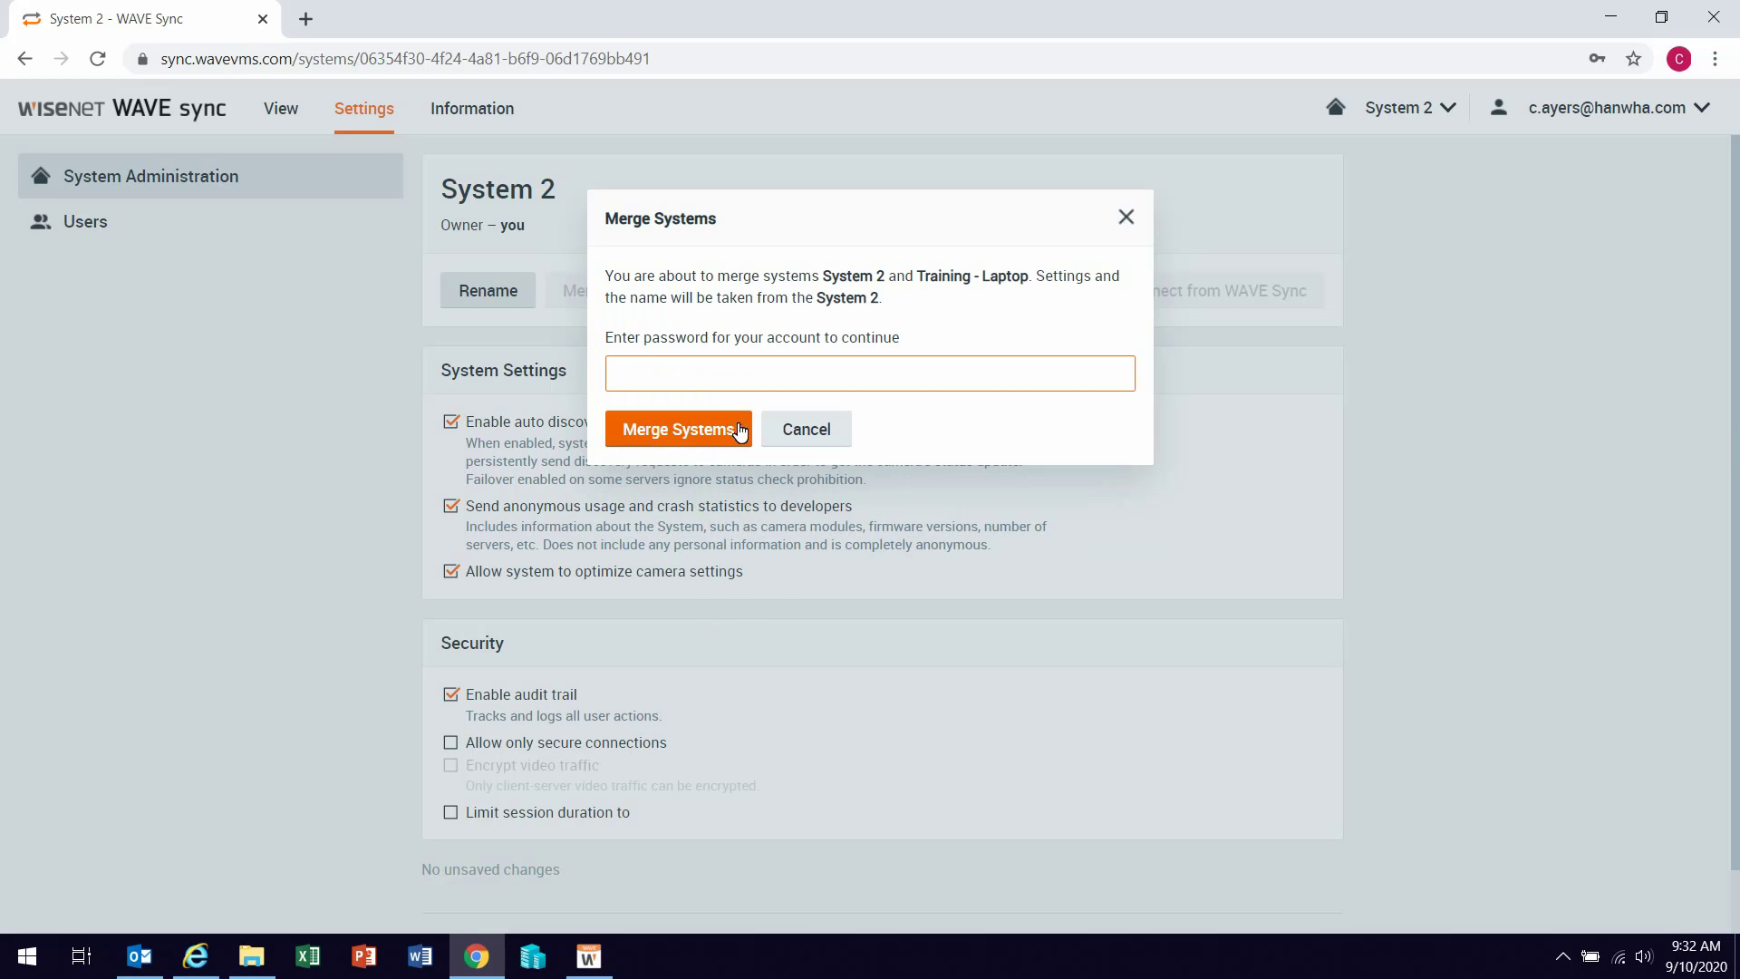
Step: Authorize merging the two systems with the account password
{"action": "left_click", "coordinate": [737, 390]}
{"action": "type", "text": "•••••••••"}
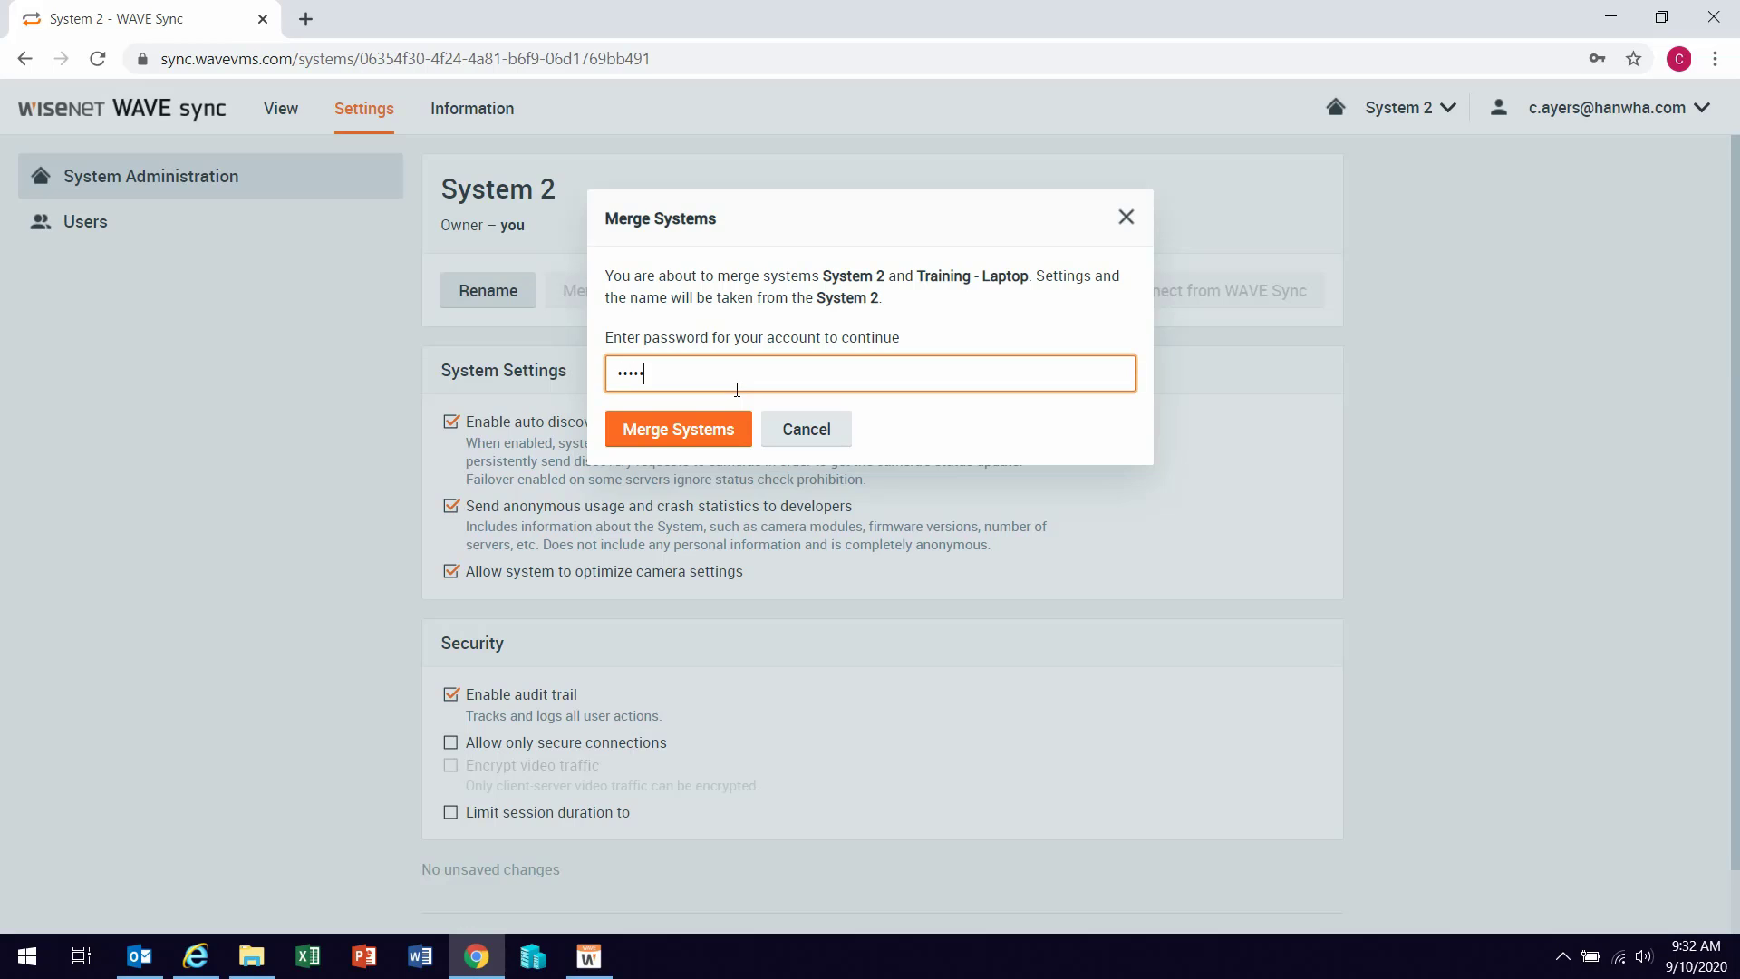
{"action": "left_click", "coordinate": [697, 422]}
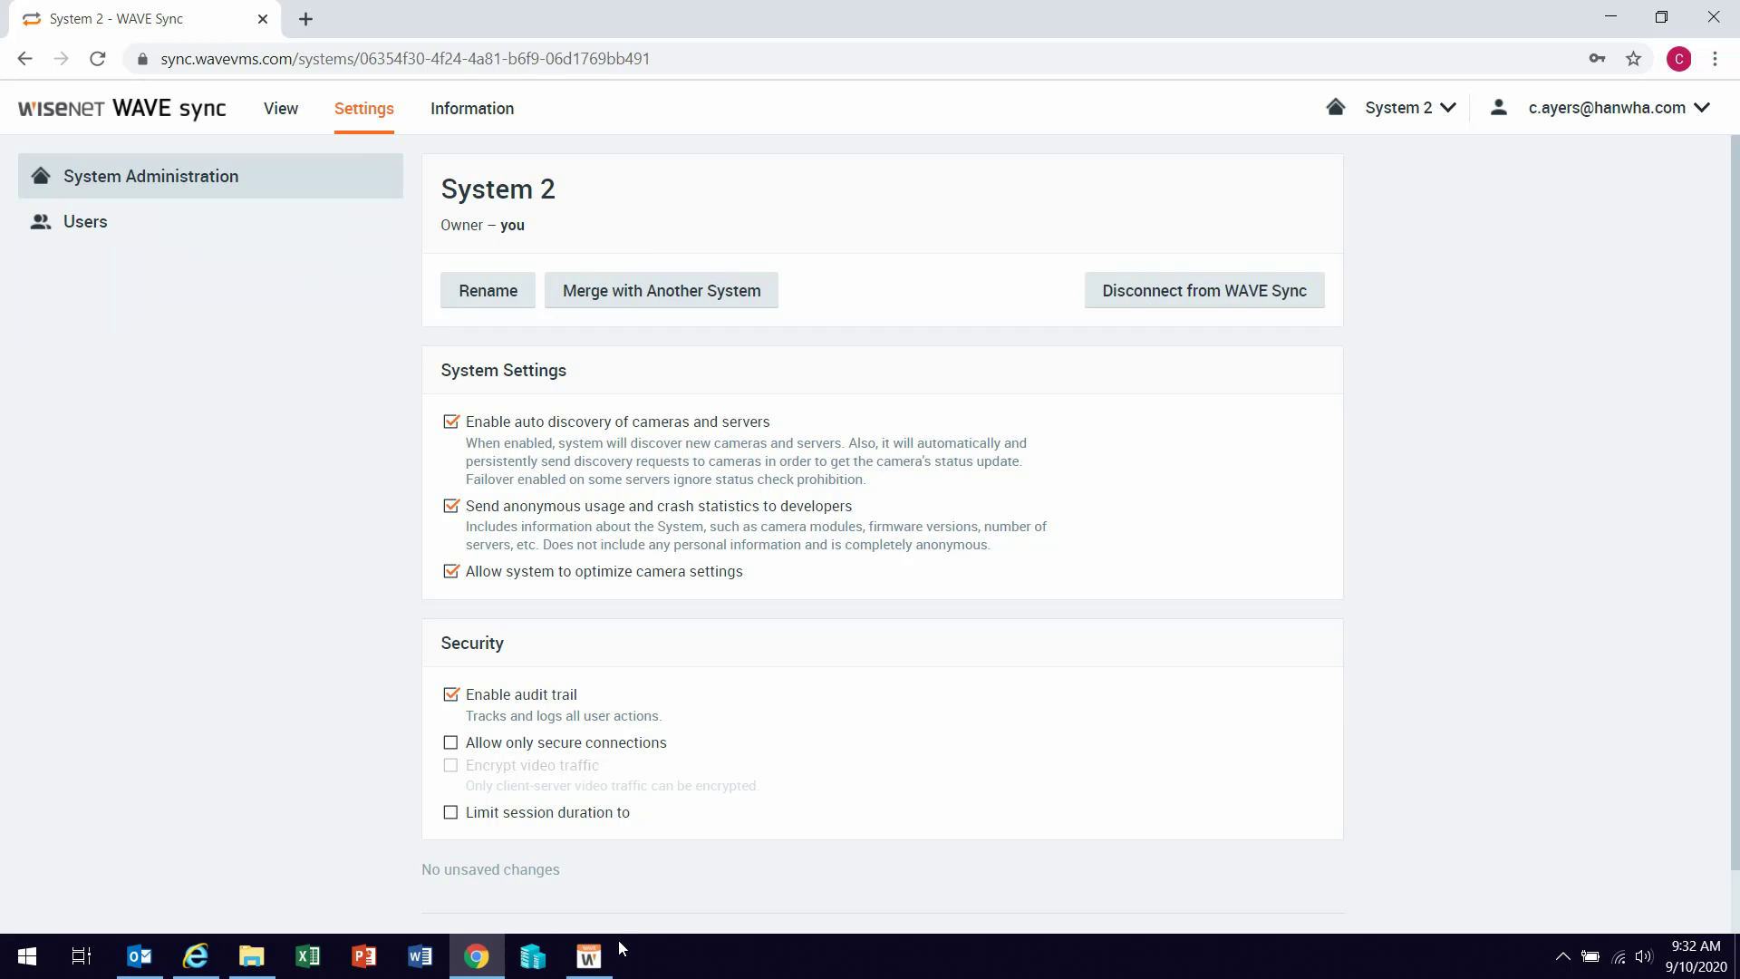
Step: Switch back to the WAVE desktop client to see Second Server with camera PND-9080R listed
{"action": "left_click", "coordinate": [589, 959]}
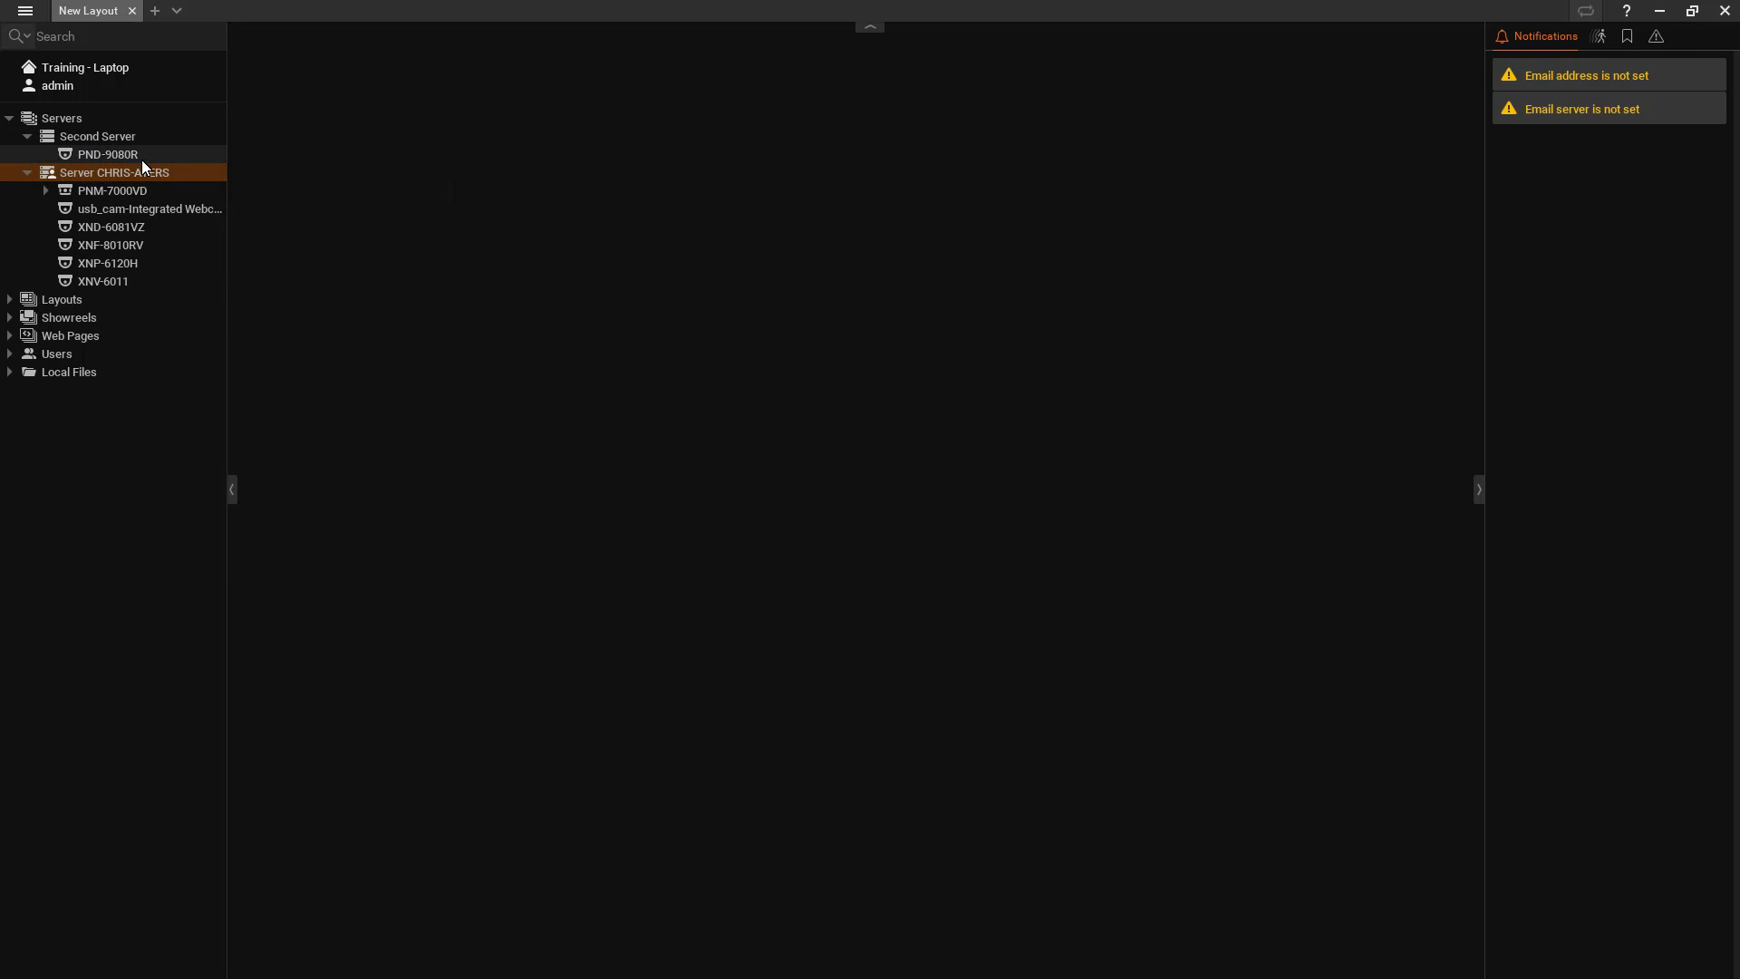
Step: Open the laptop server's web admin page and enter the admin user name and password
{"action": "right_click", "coordinate": [73, 170]}
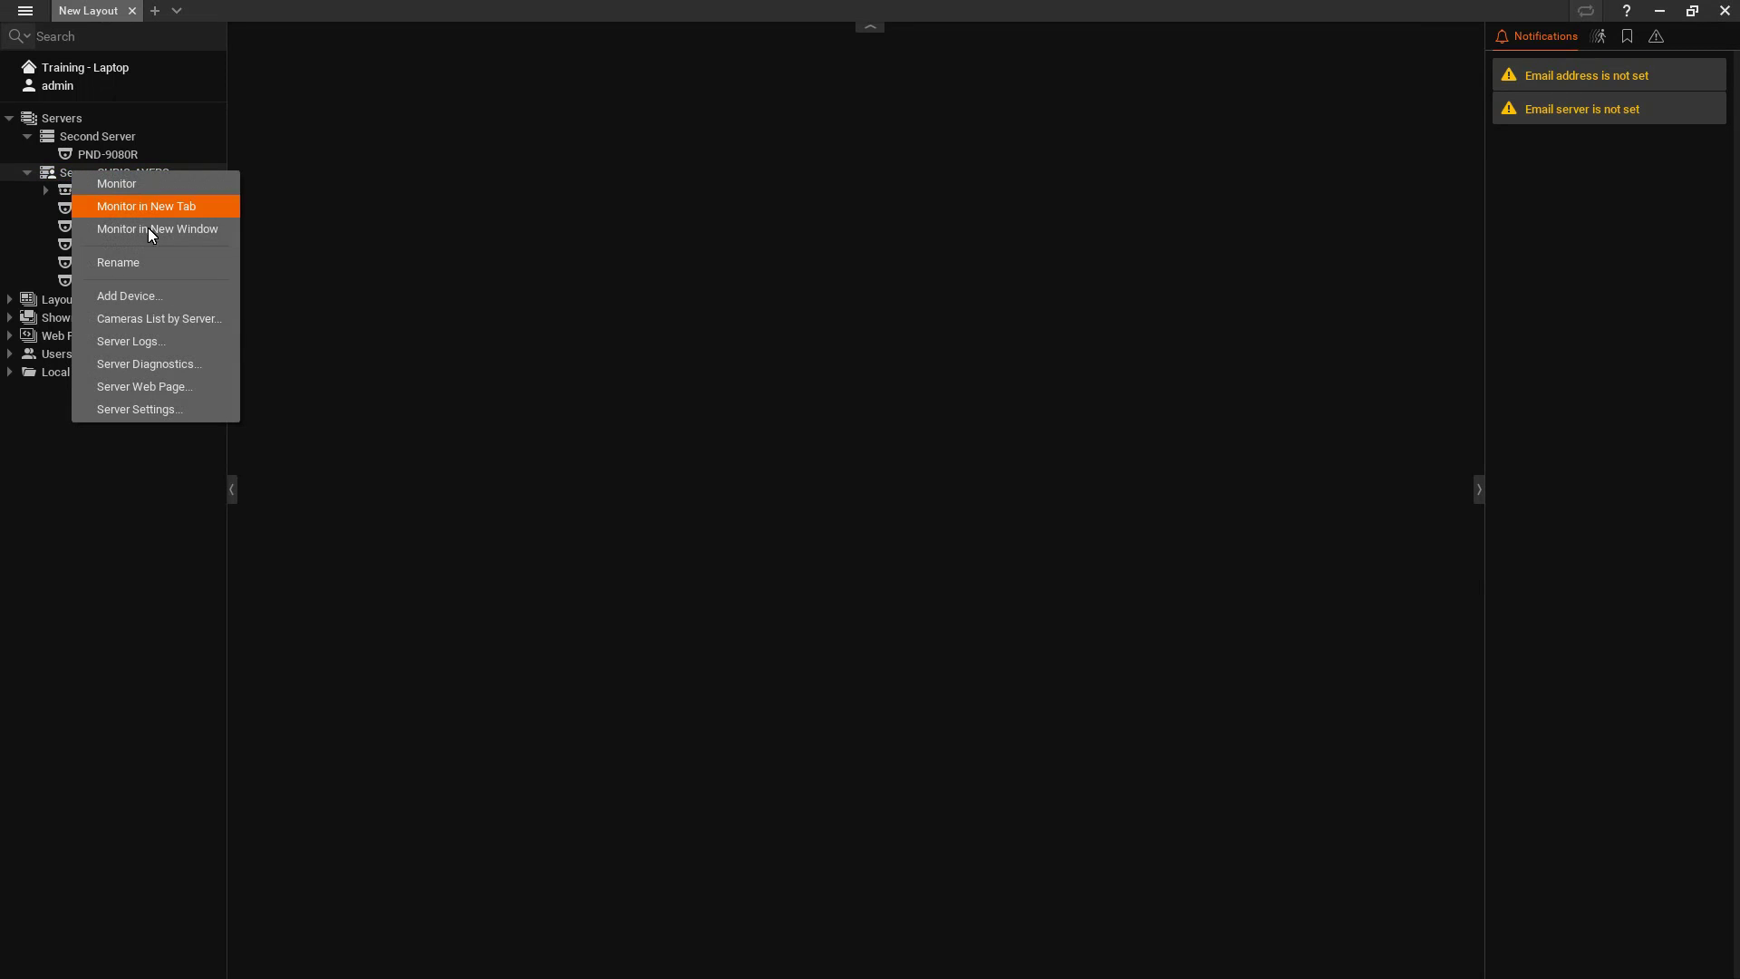
{"action": "left_click", "coordinate": [147, 386]}
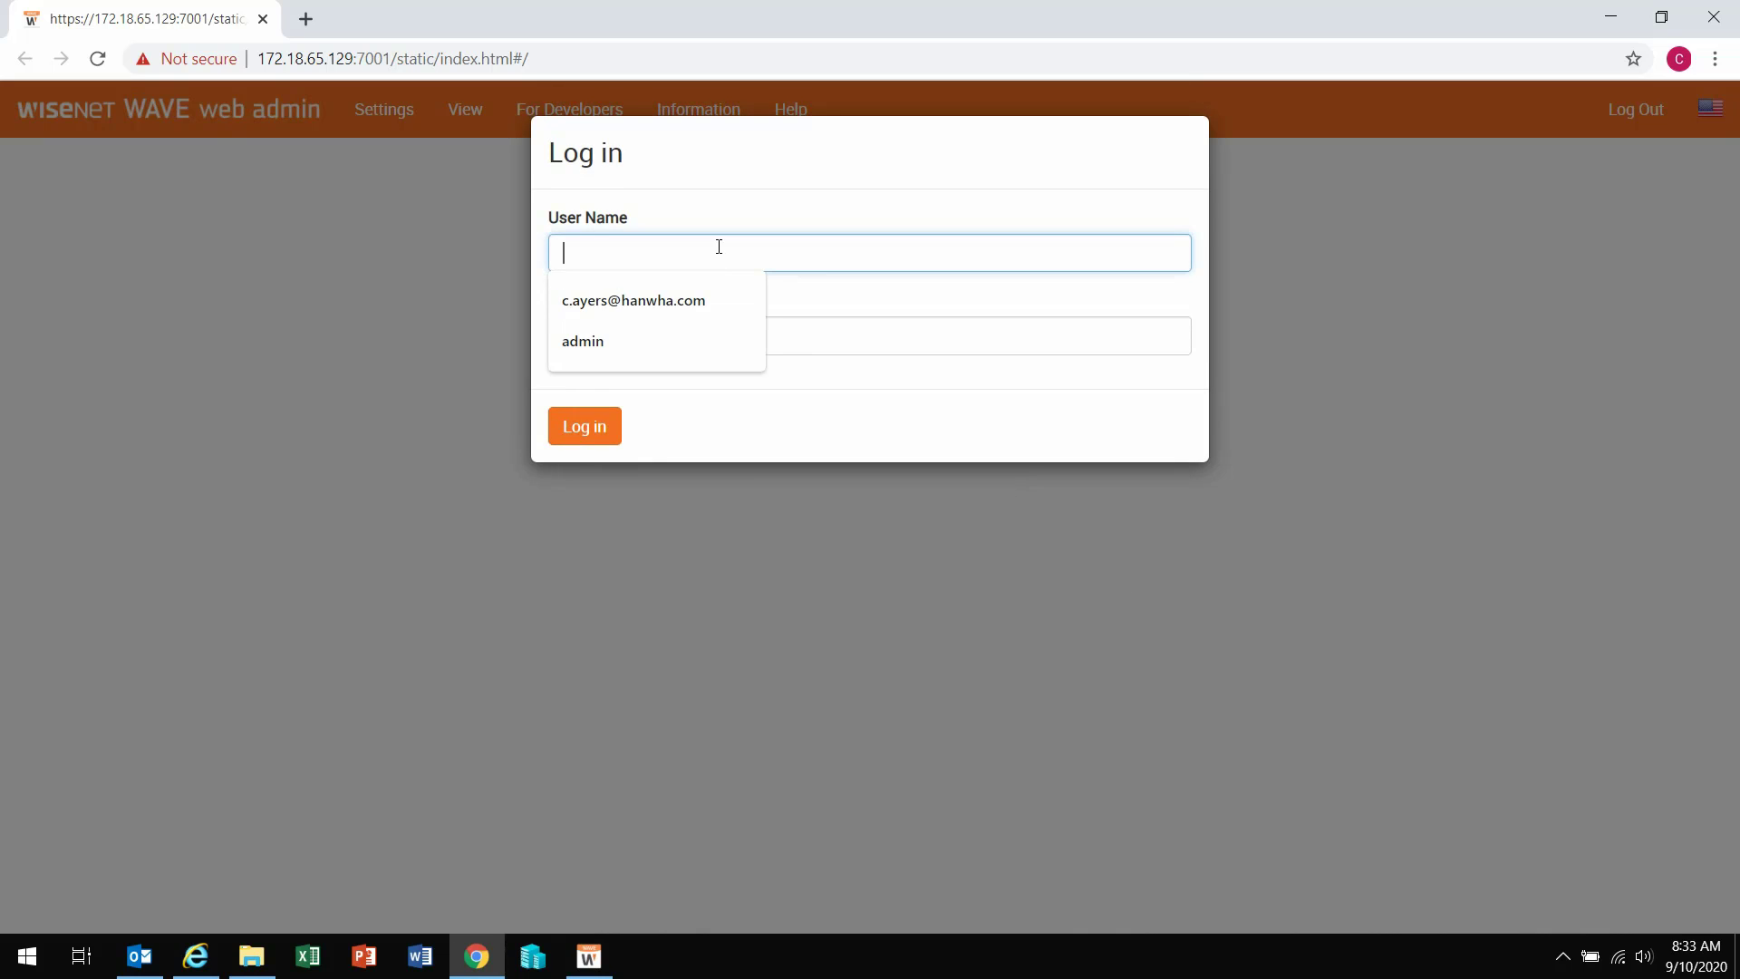
{"action": "type", "text": "admin"}
{"action": "key", "text": "Tab"}
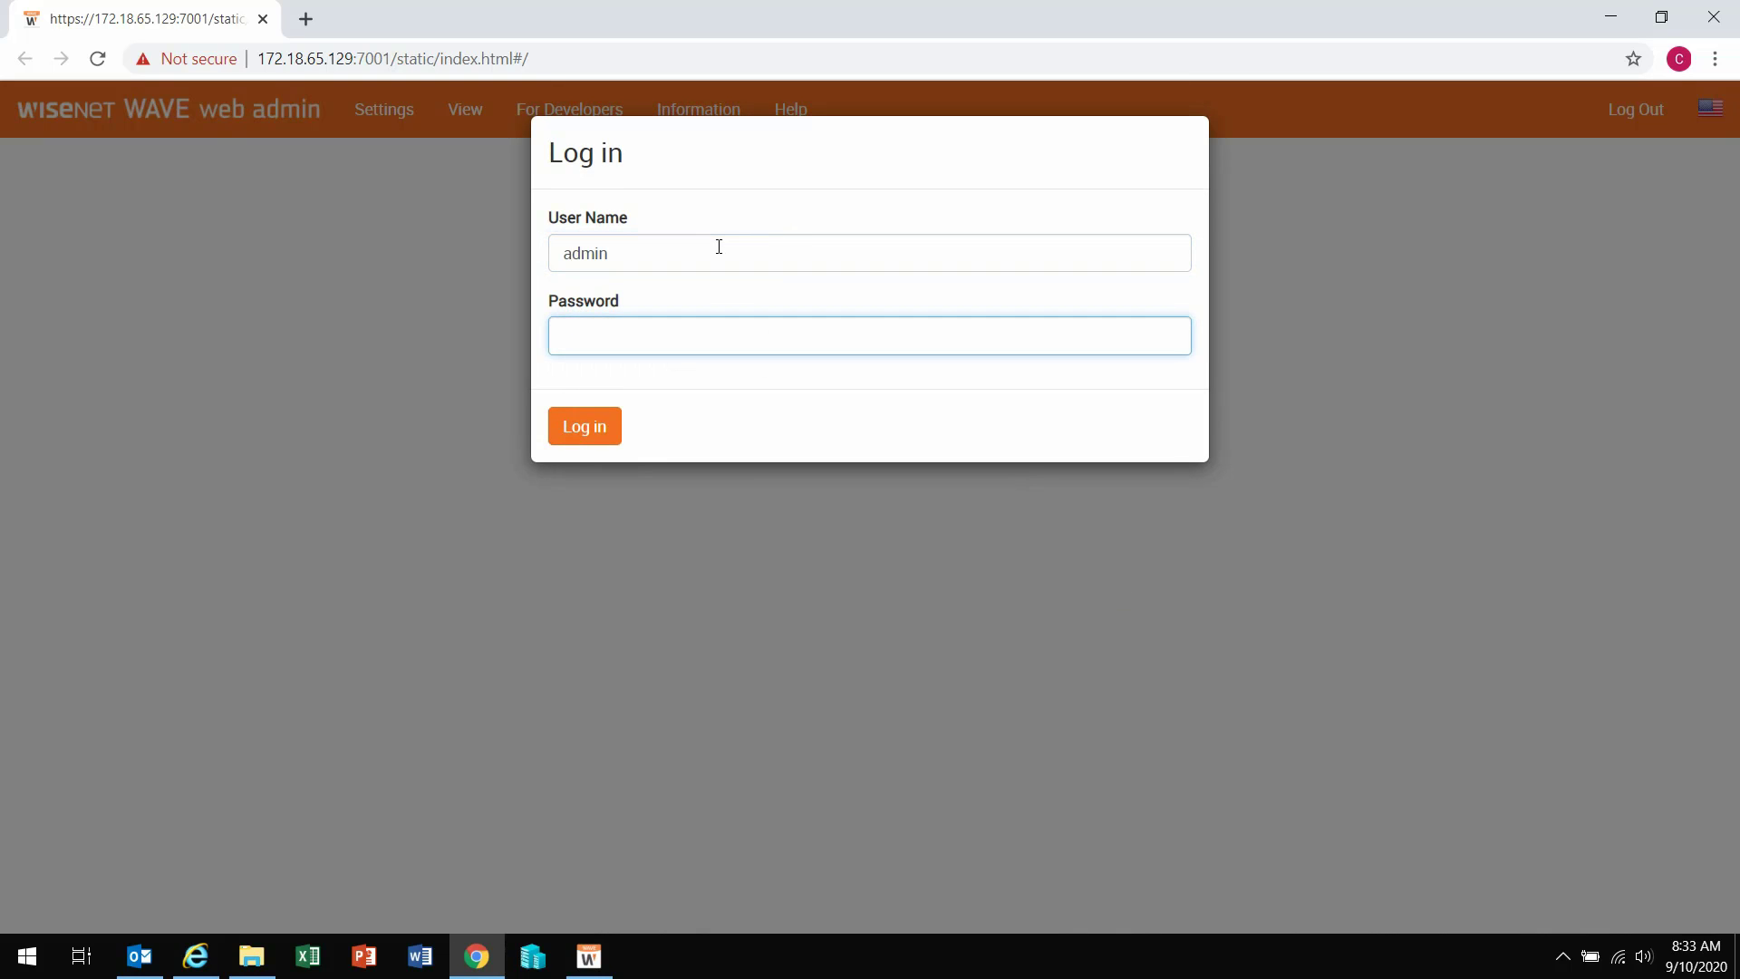
{"action": "type", "text": "********"}
Step: Log in to web admin and review the Detach server section warning that cloud users get deleted
{"action": "left_click", "coordinate": [578, 423]}
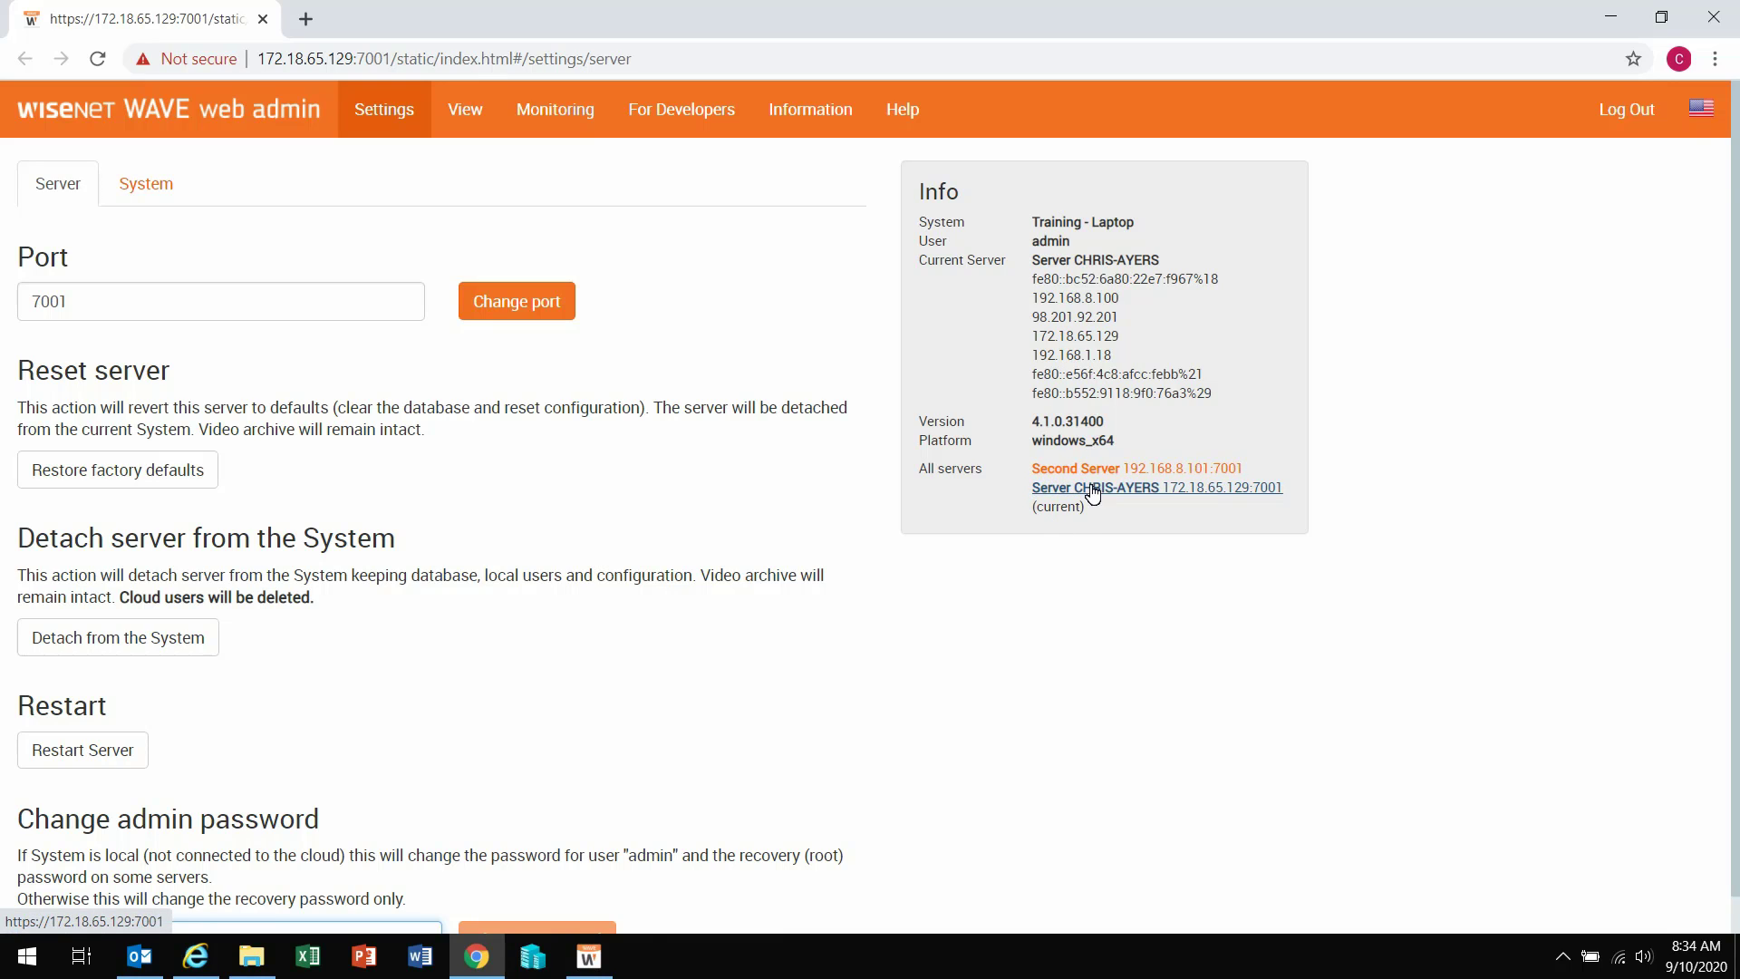
{"action": "scroll", "coordinate": [432, 635], "scroll_direction": "down", "scroll_amount": 1}
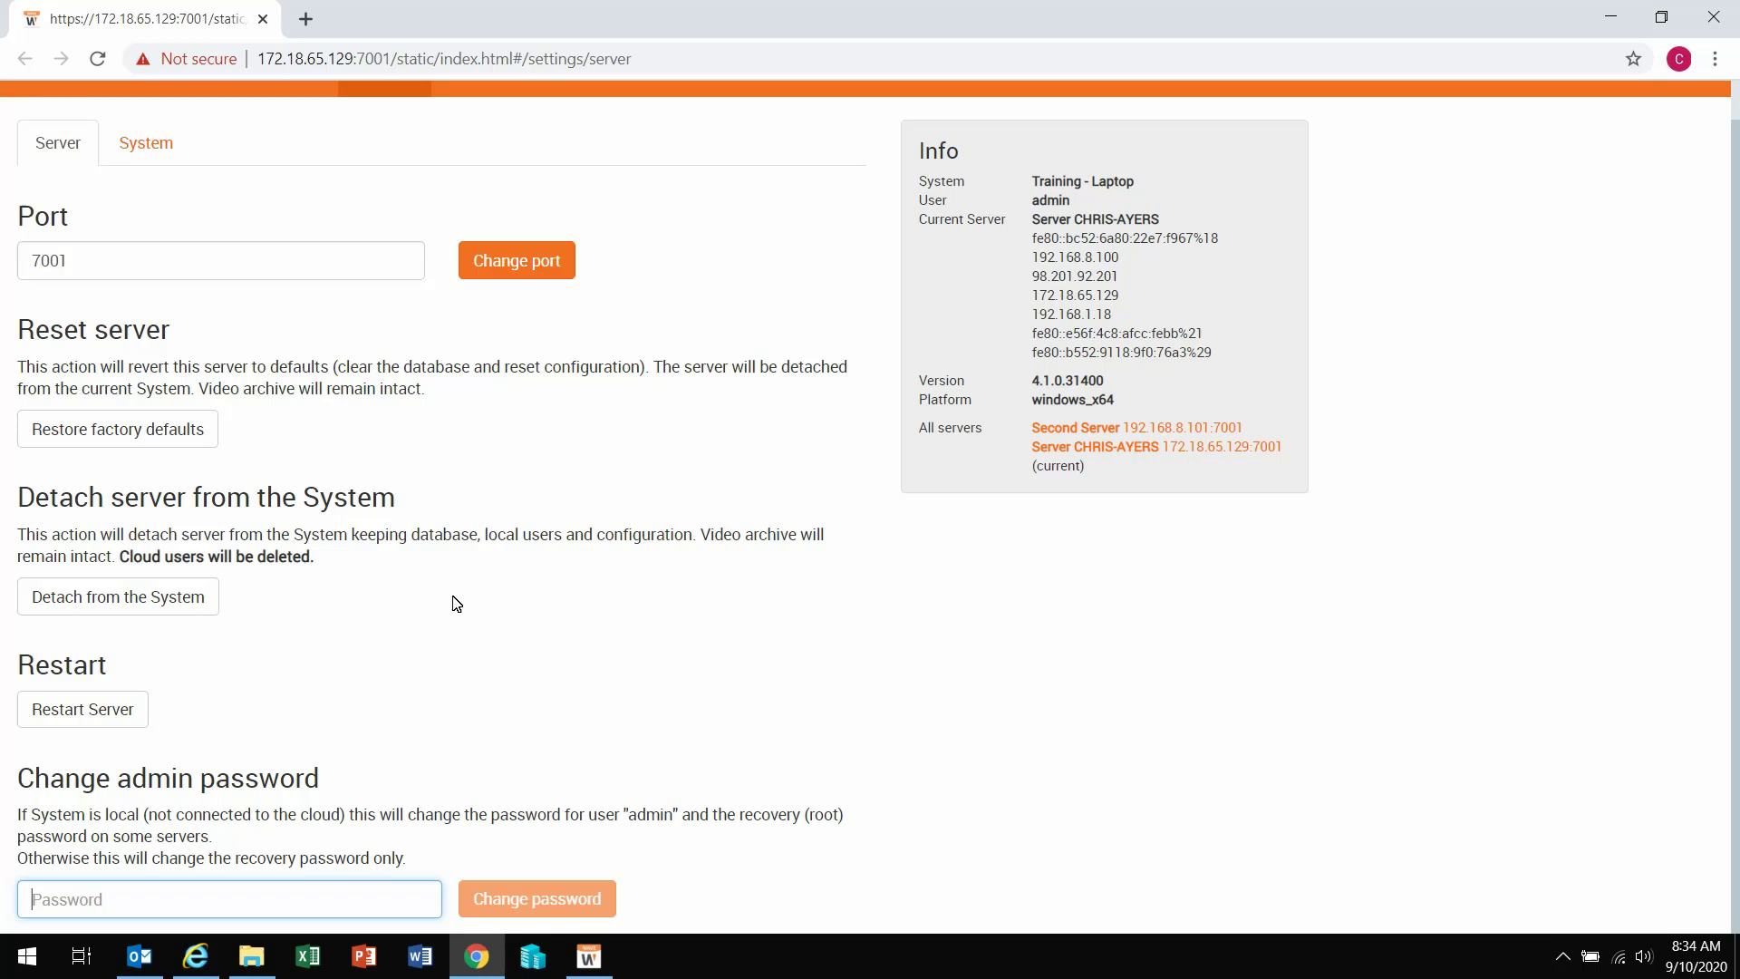
{"action": "left_click_drag", "start_coordinate": [11, 498], "coordinate": [342, 566]}
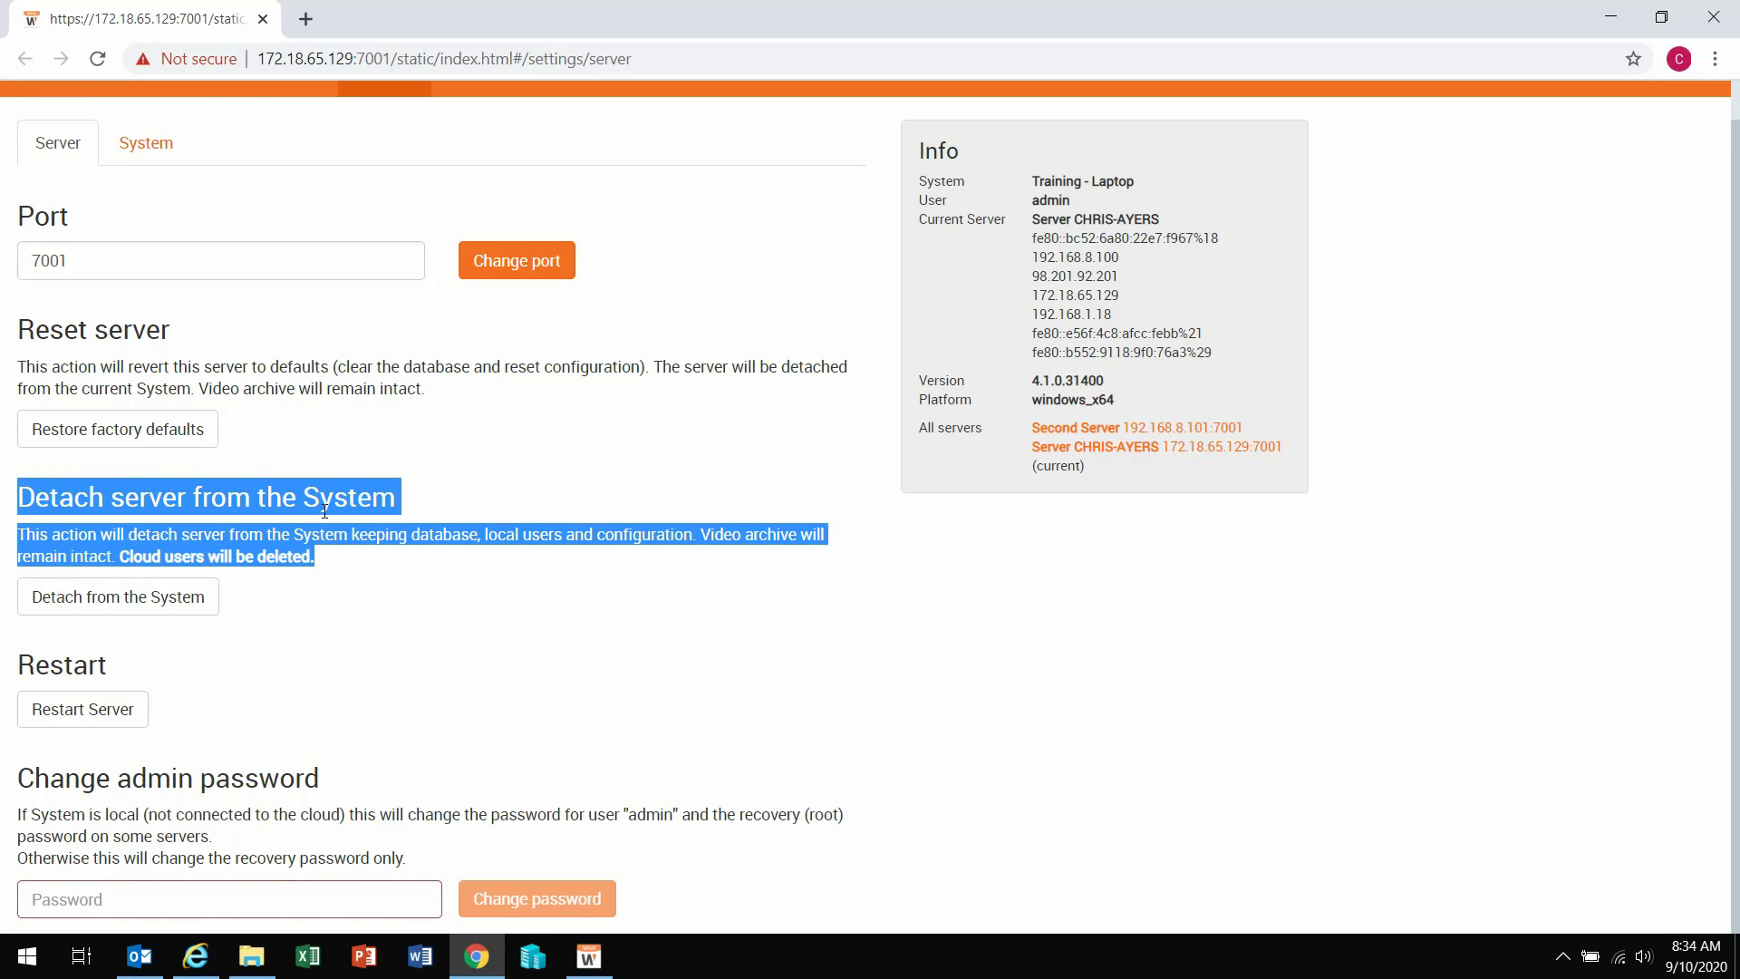
{"action": "left_click", "coordinate": [87, 537]}
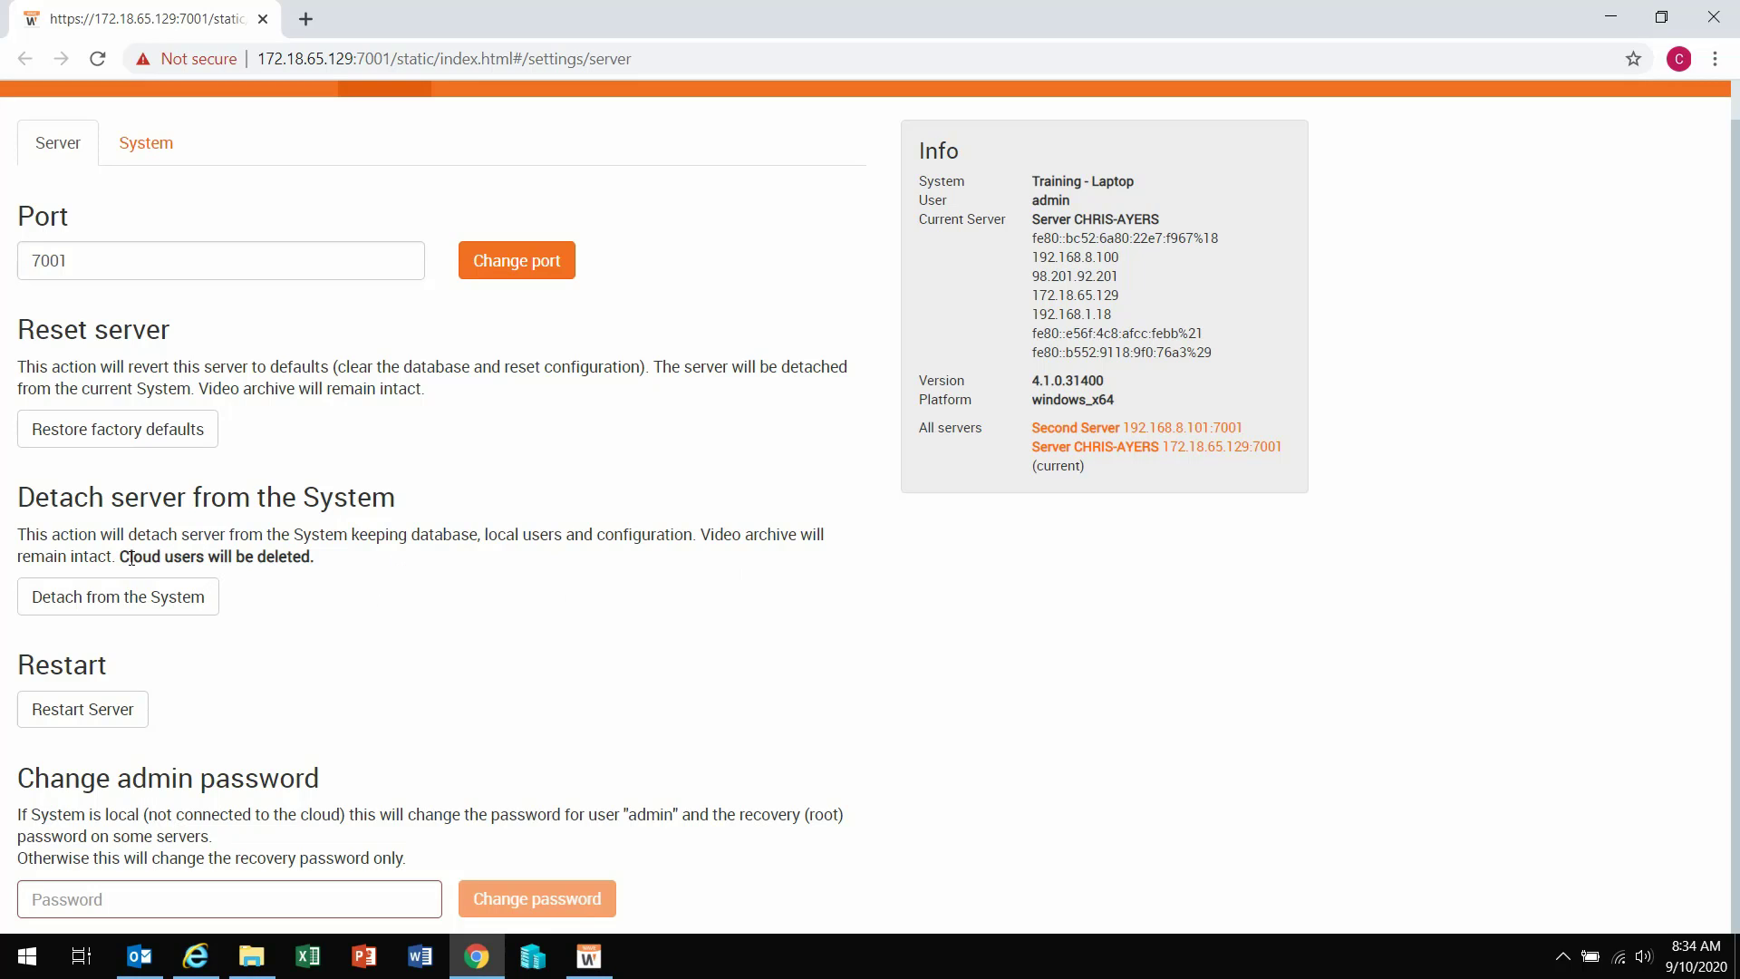
{"action": "left_click_drag", "start_coordinate": [120, 556], "coordinate": [320, 572]}
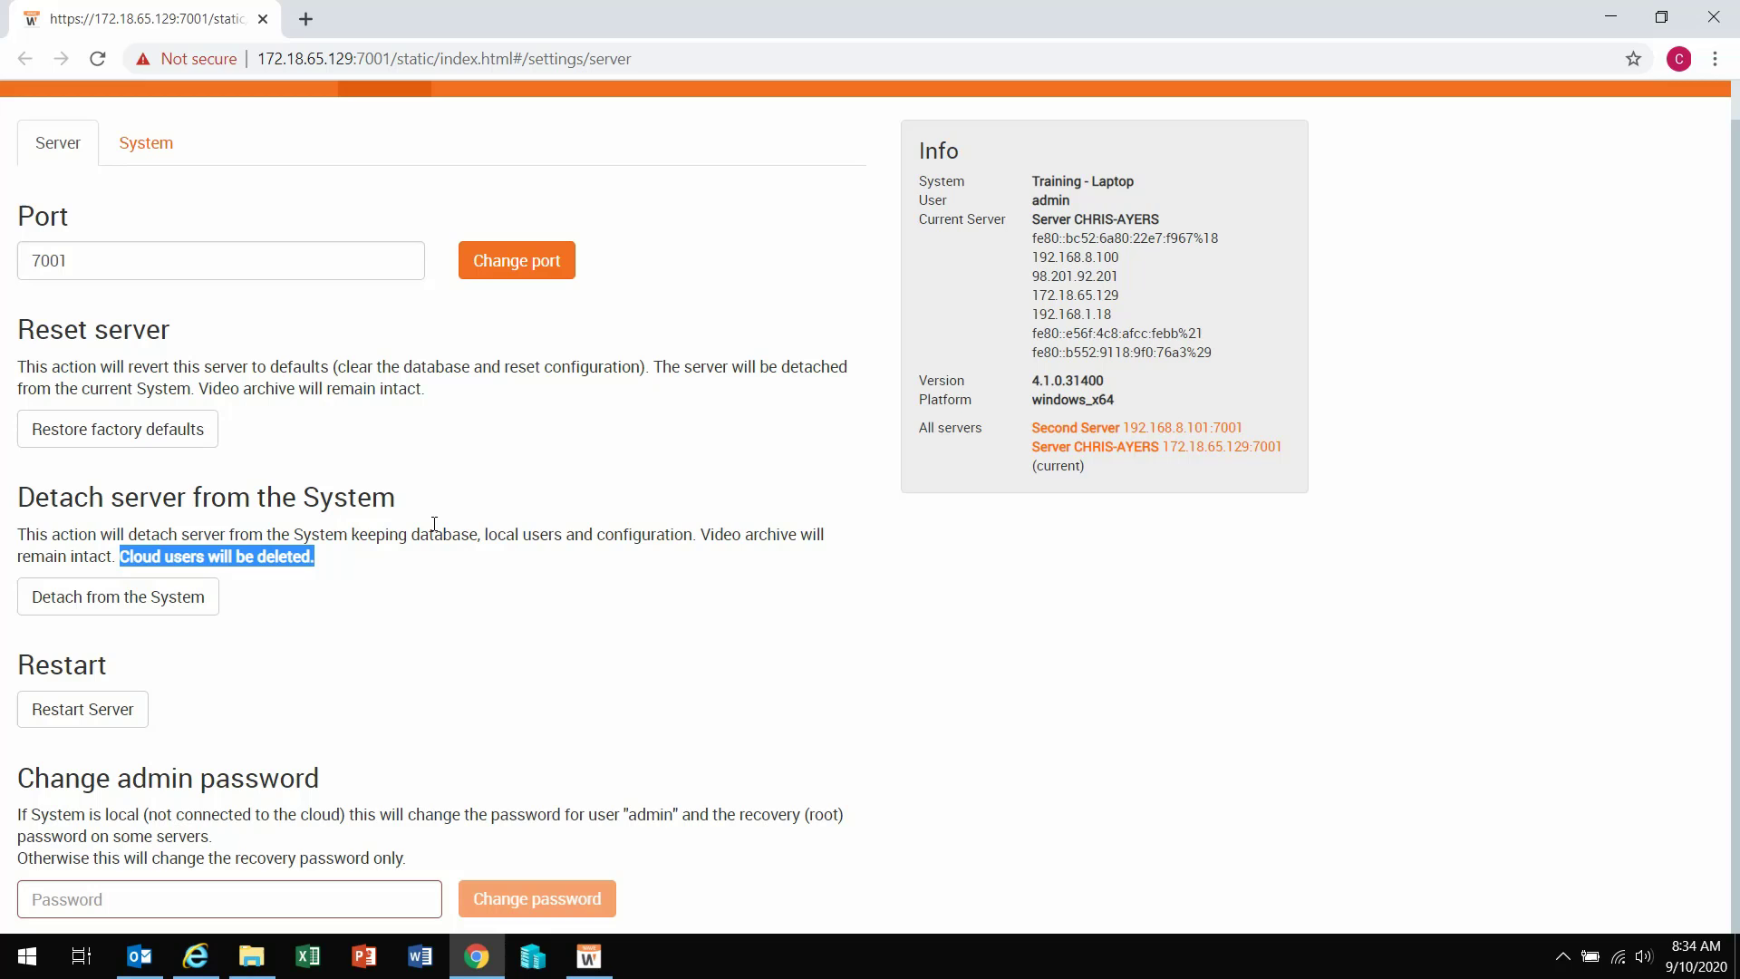
Step: Detach the laptop server from the System using the password, dismiss the success message, and close the browser
{"action": "left_click", "coordinate": [121, 603]}
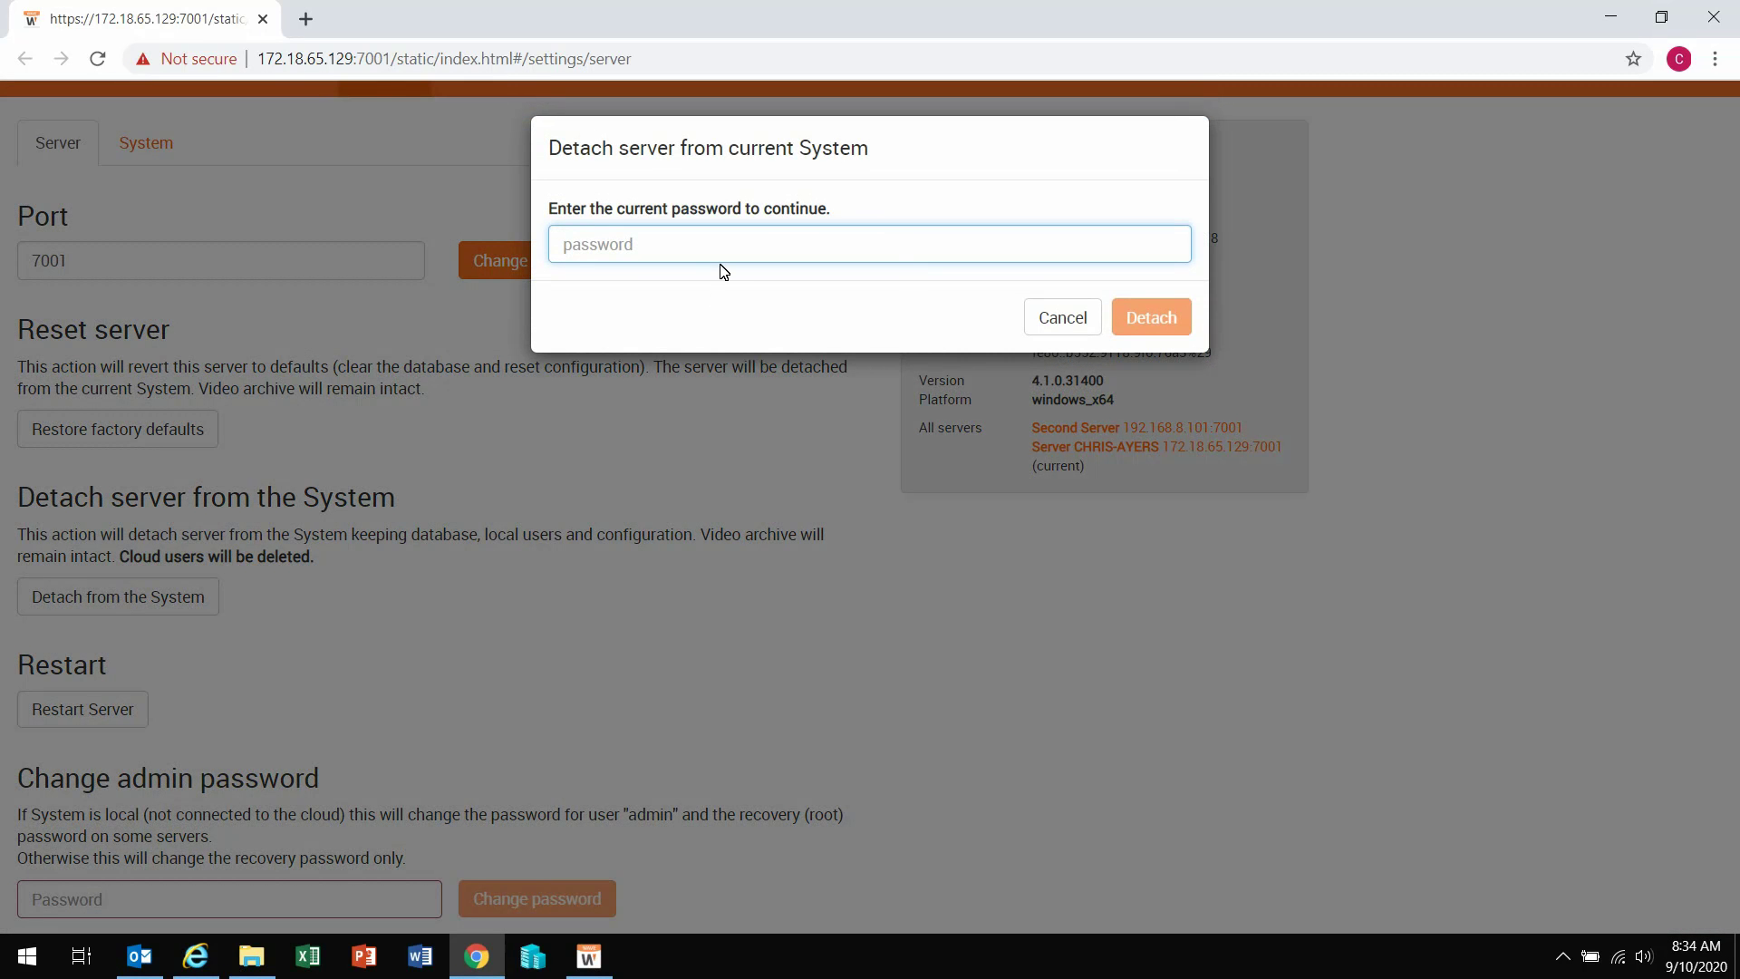
{"action": "type", "text": "********"}
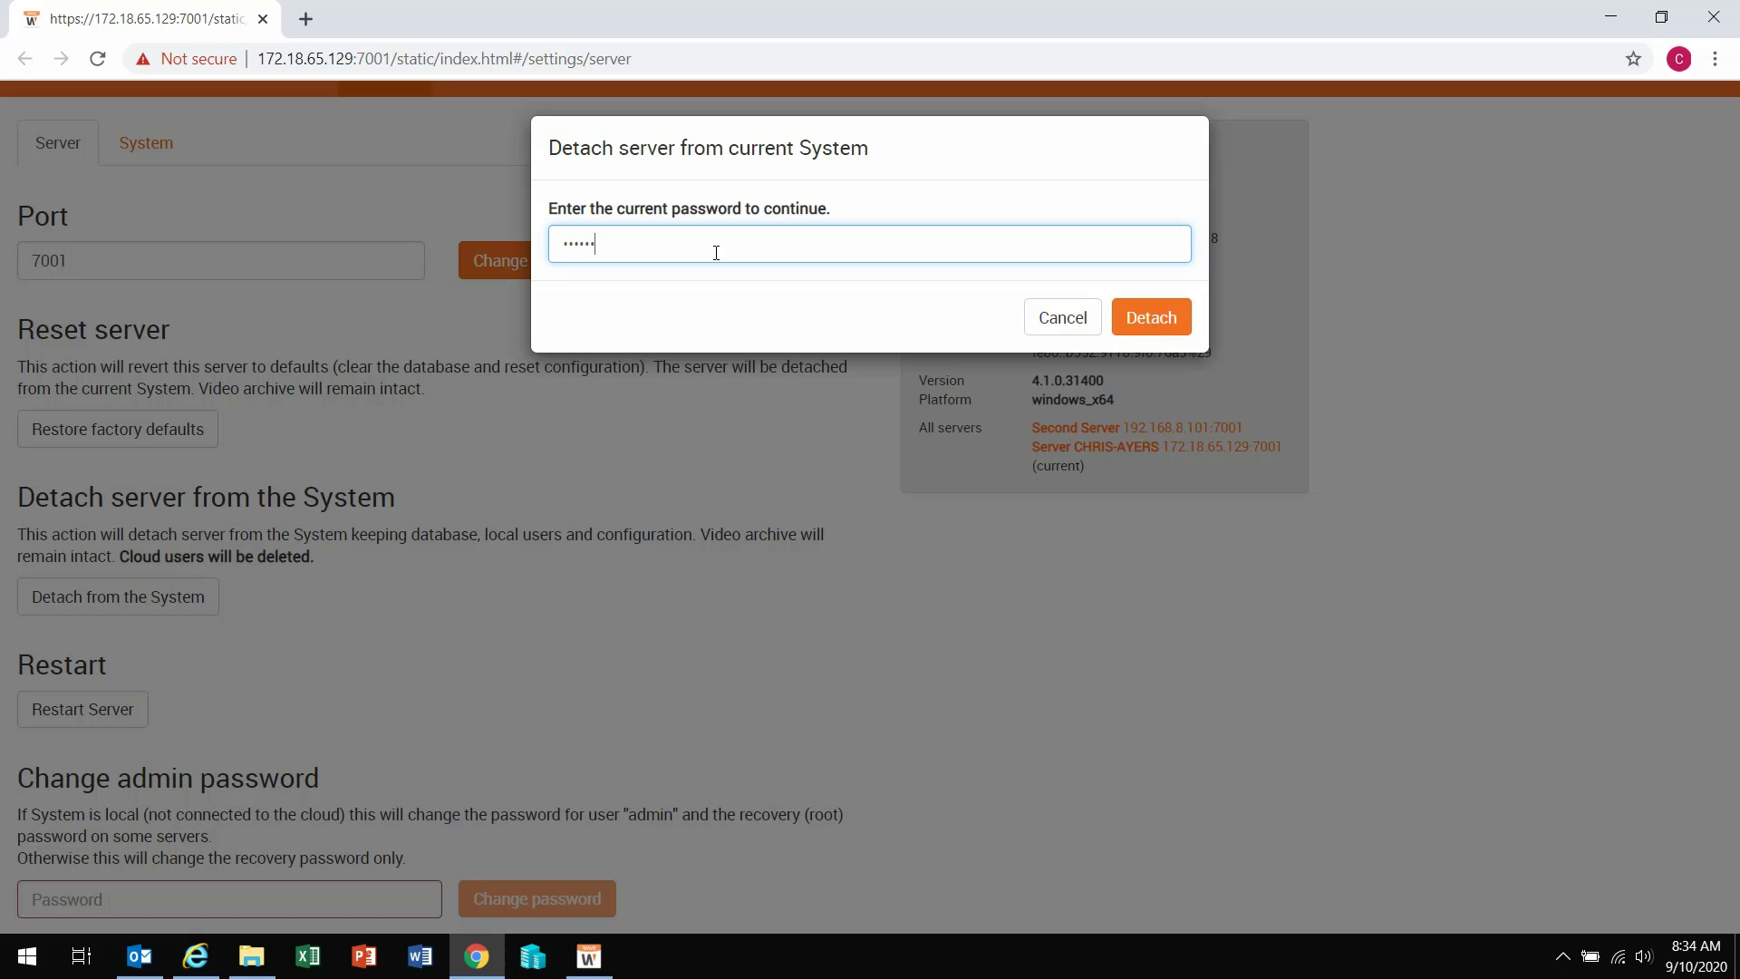
{"action": "type", "text": "*"}
{"action": "left_click", "coordinate": [1158, 312]}
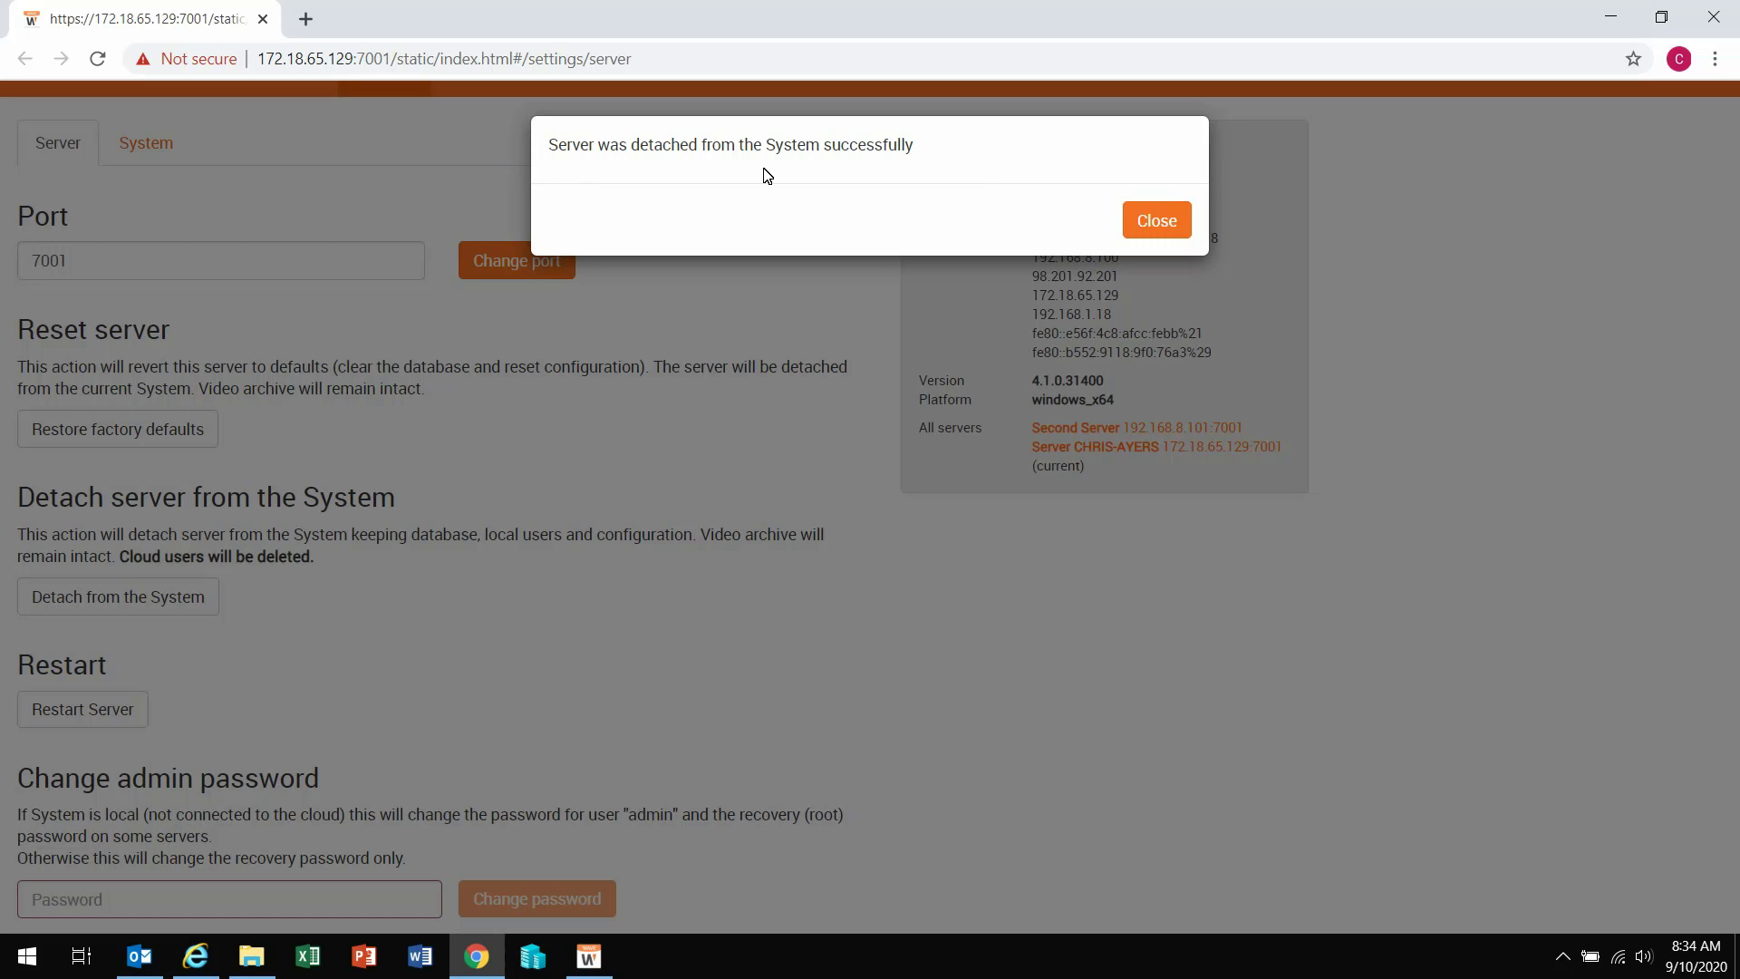
{"action": "left_click", "coordinate": [1154, 219]}
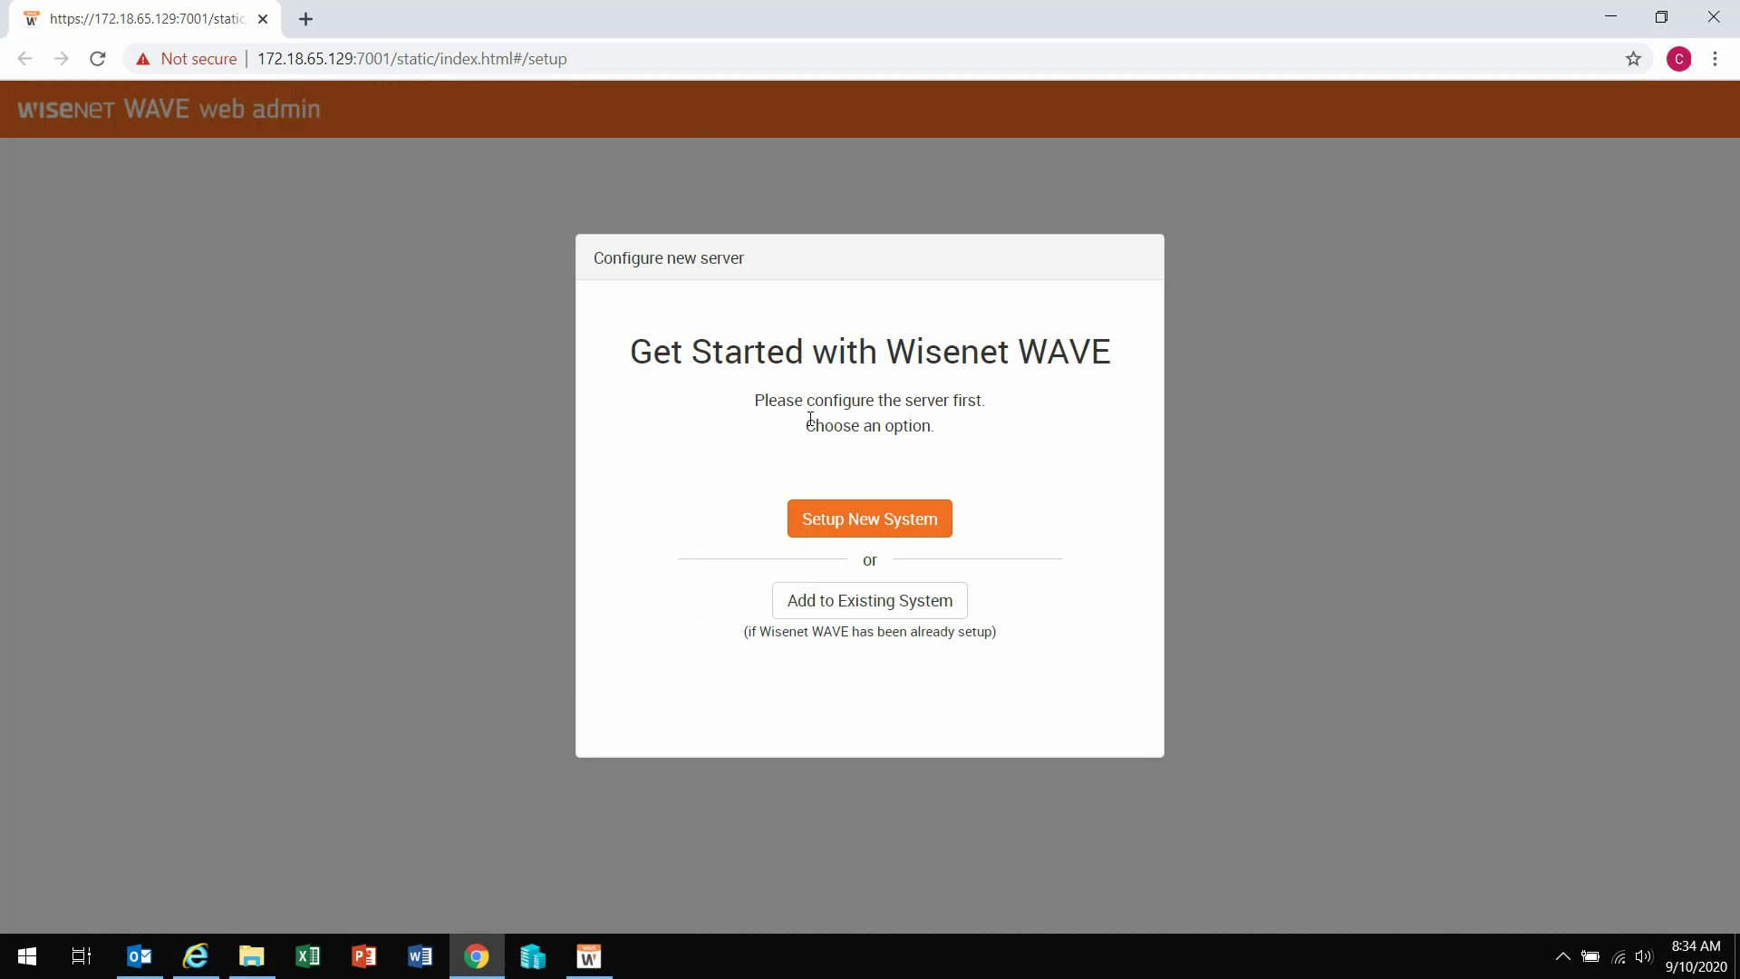
{"action": "left_click", "coordinate": [1713, 18]}
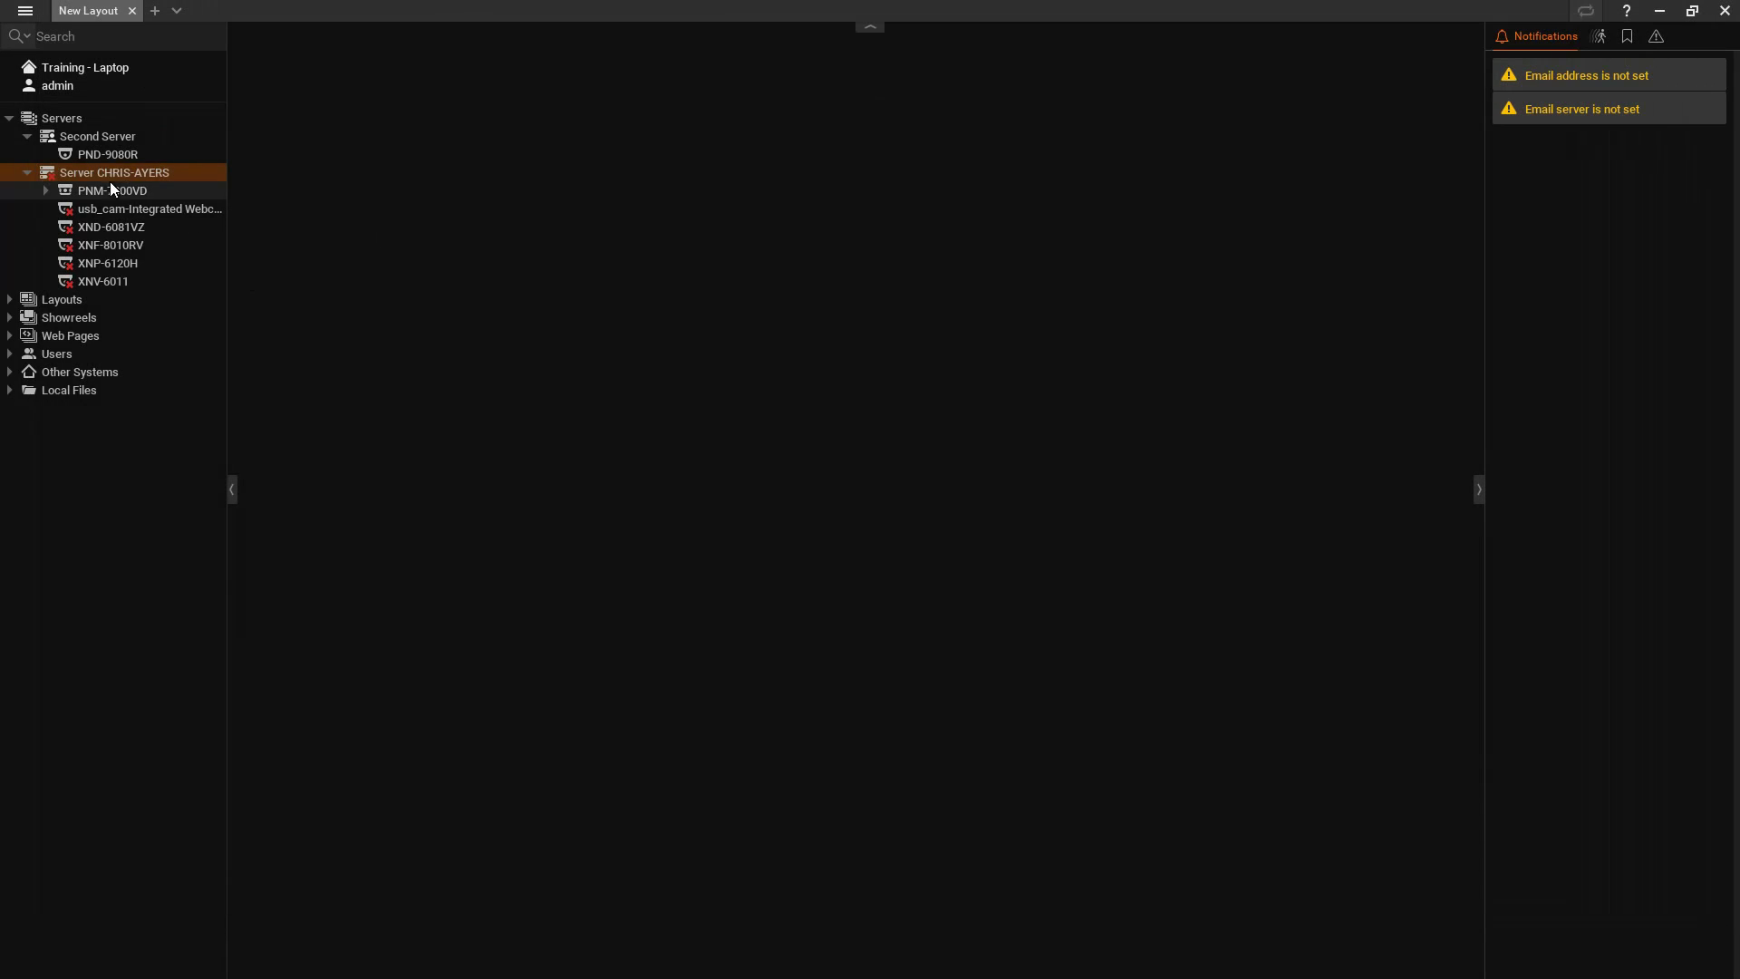
Step: Delete the detached laptop server, leaving only Second Server and camera PND-9080R in the tree
{"action": "left_click", "coordinate": [25, 11]}
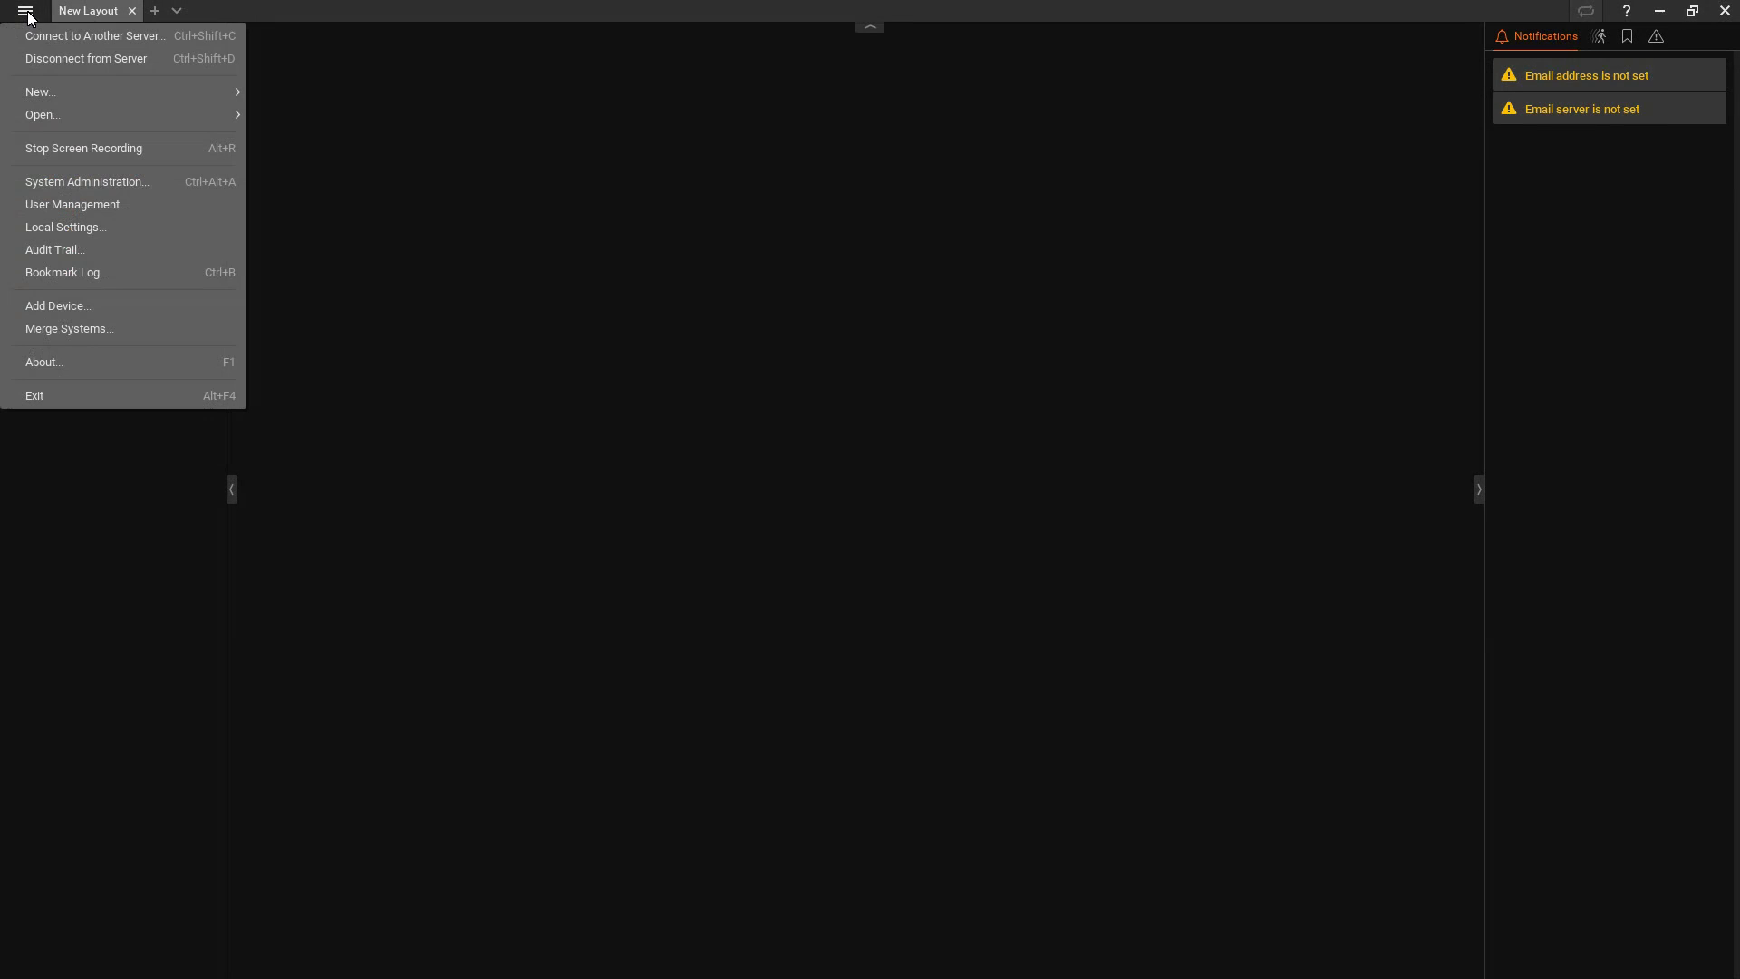
{"action": "left_click", "coordinate": [53, 57]}
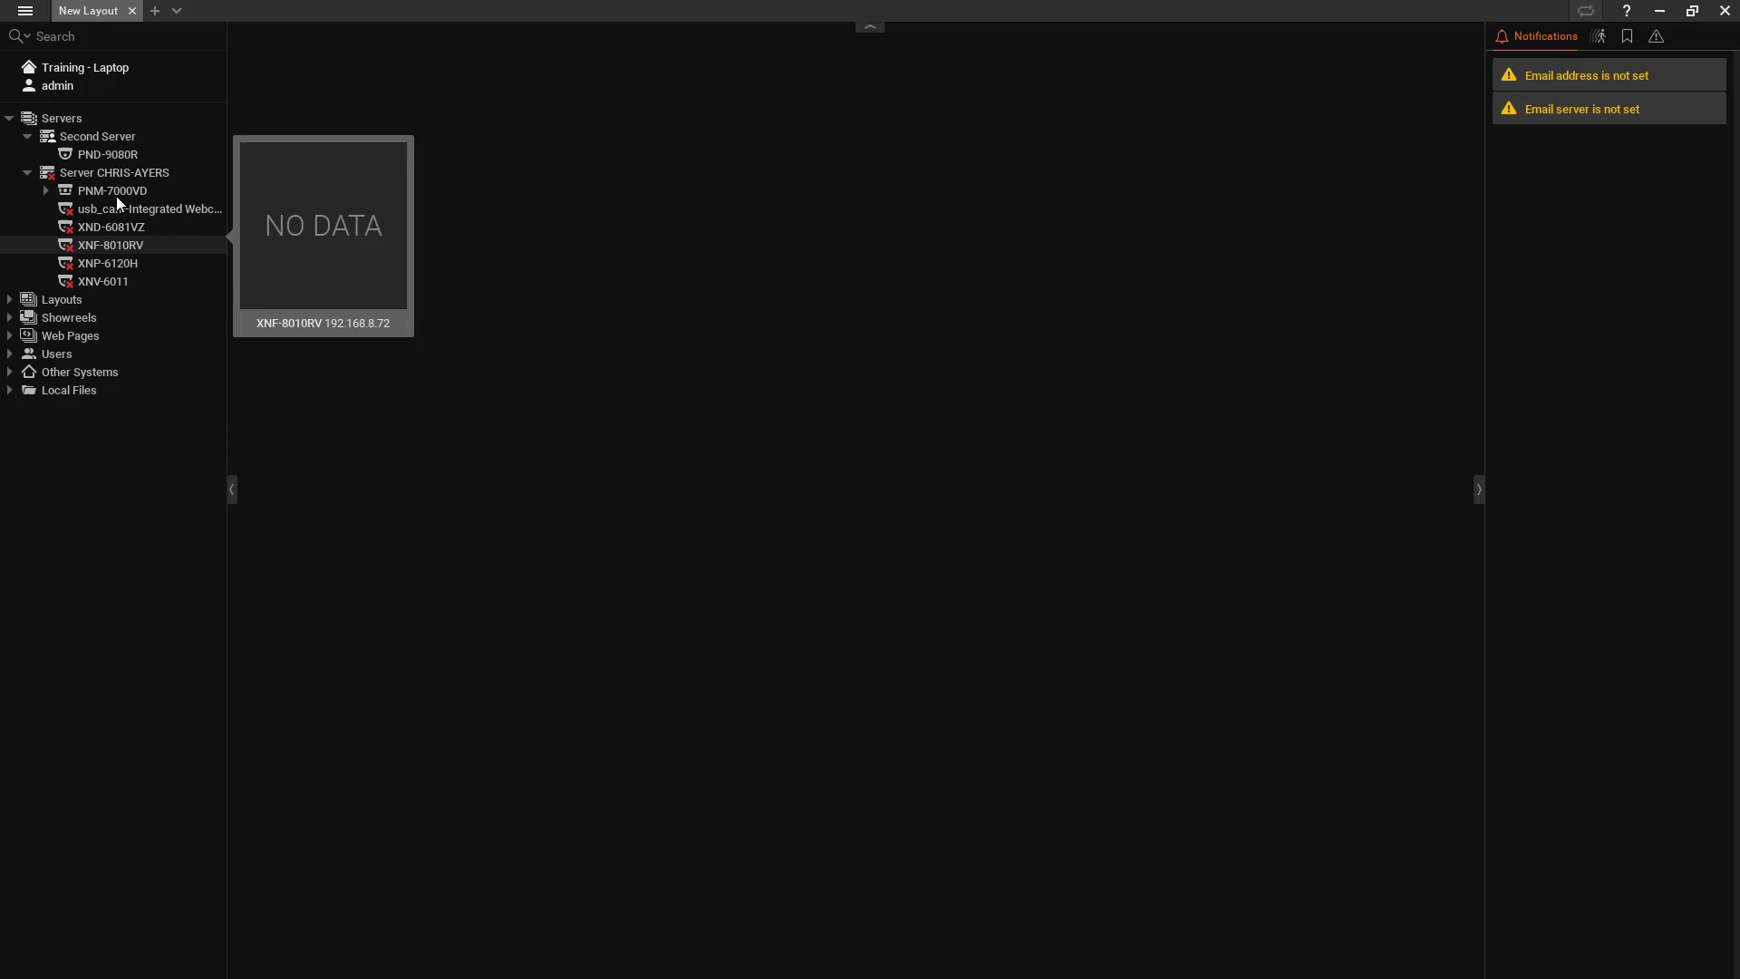
{"action": "right_click", "coordinate": [102, 172]}
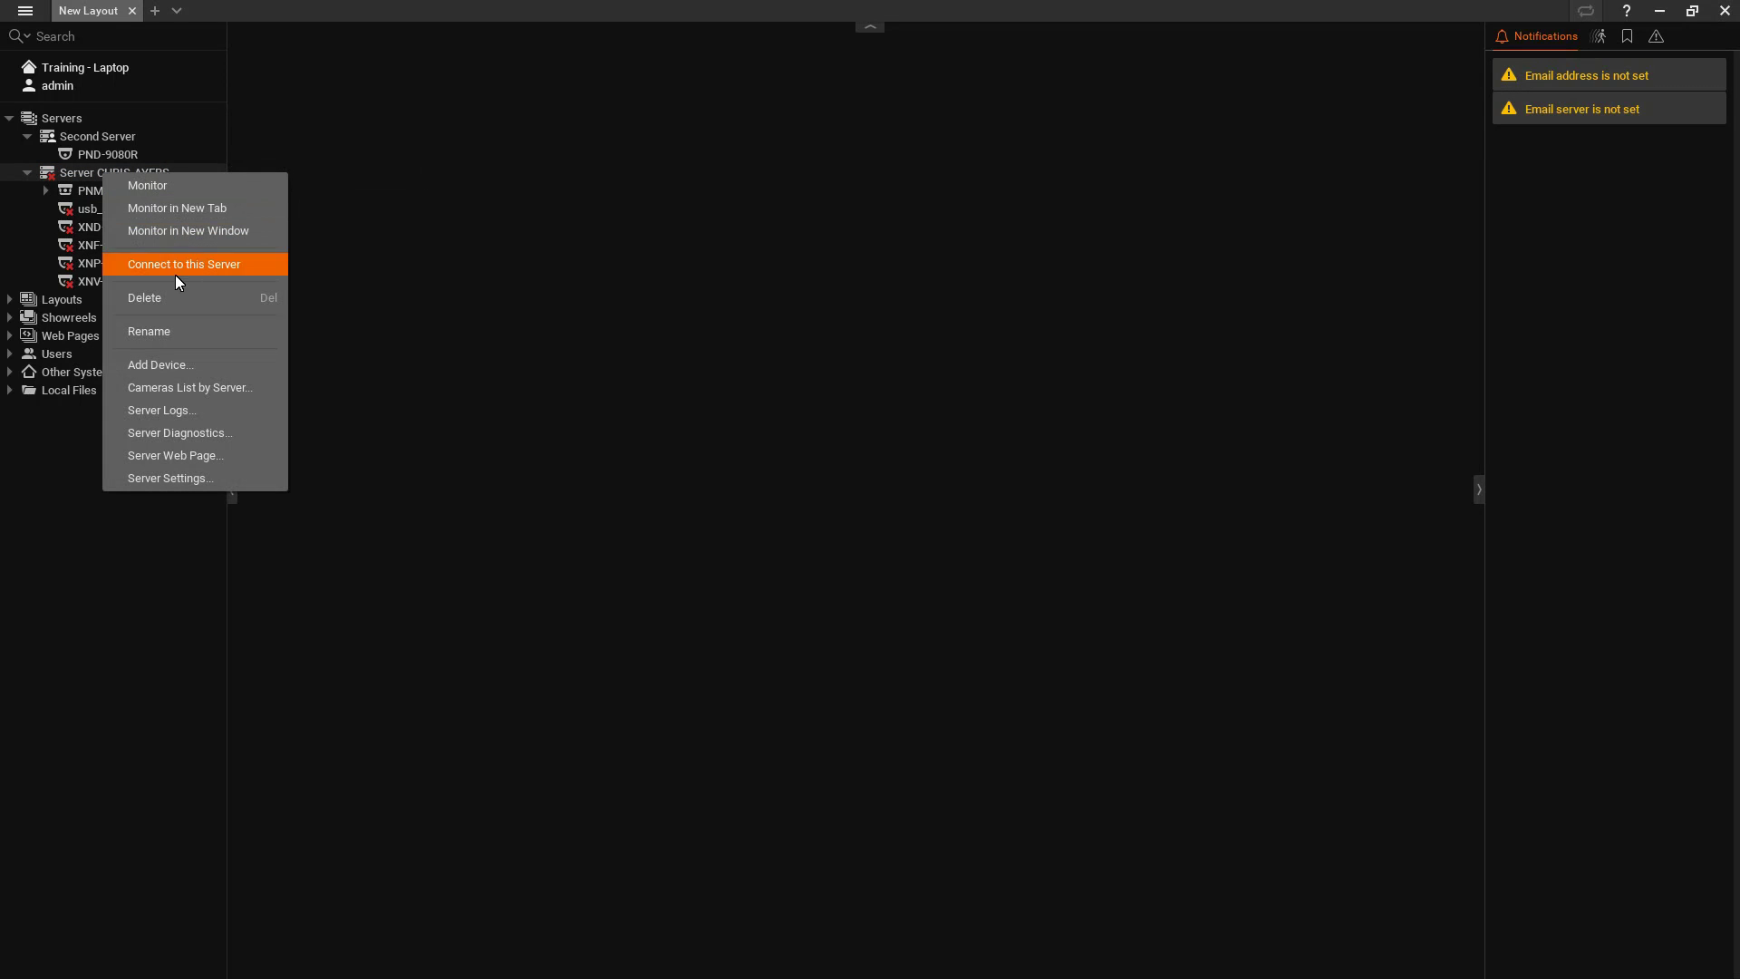
{"action": "left_click", "coordinate": [142, 296]}
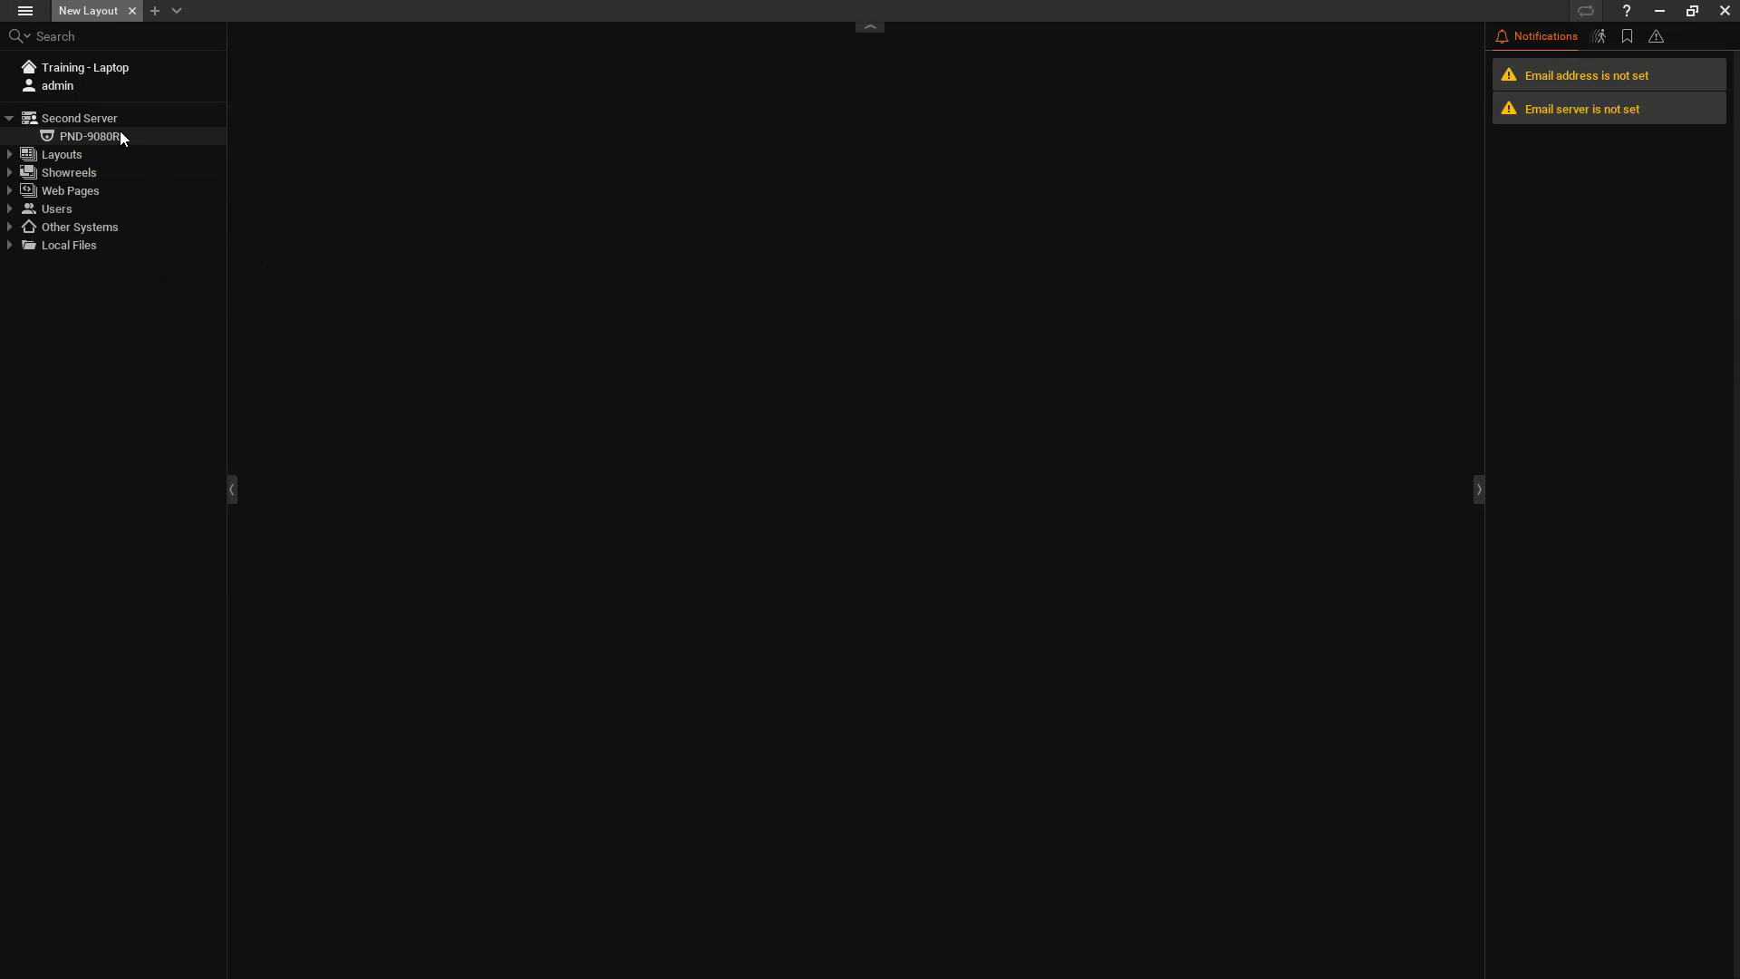